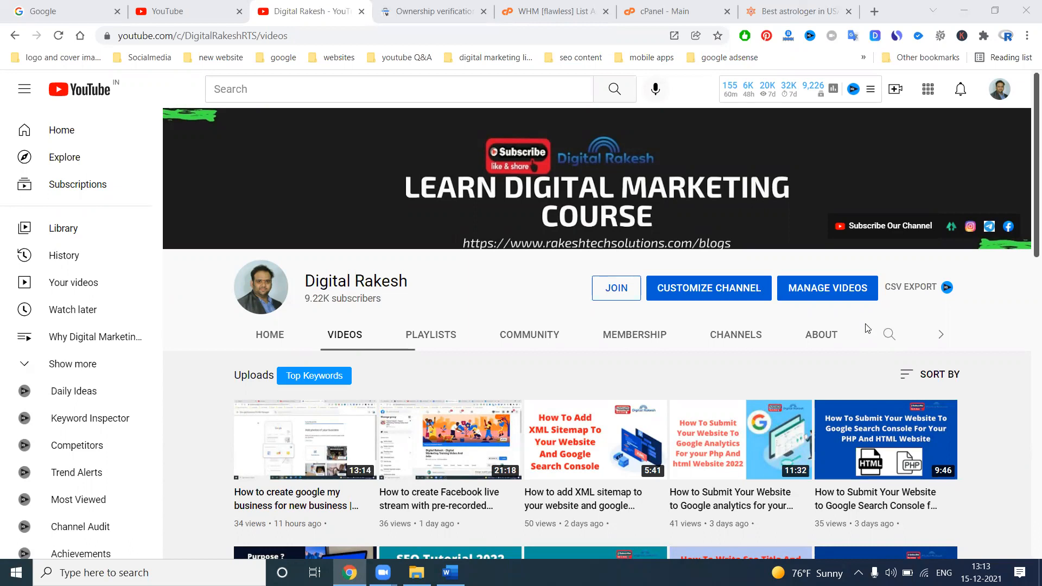
Switch to Search Console's ownership verification page, review the available methods, and download the HTML verification file
left_click(411, 5)
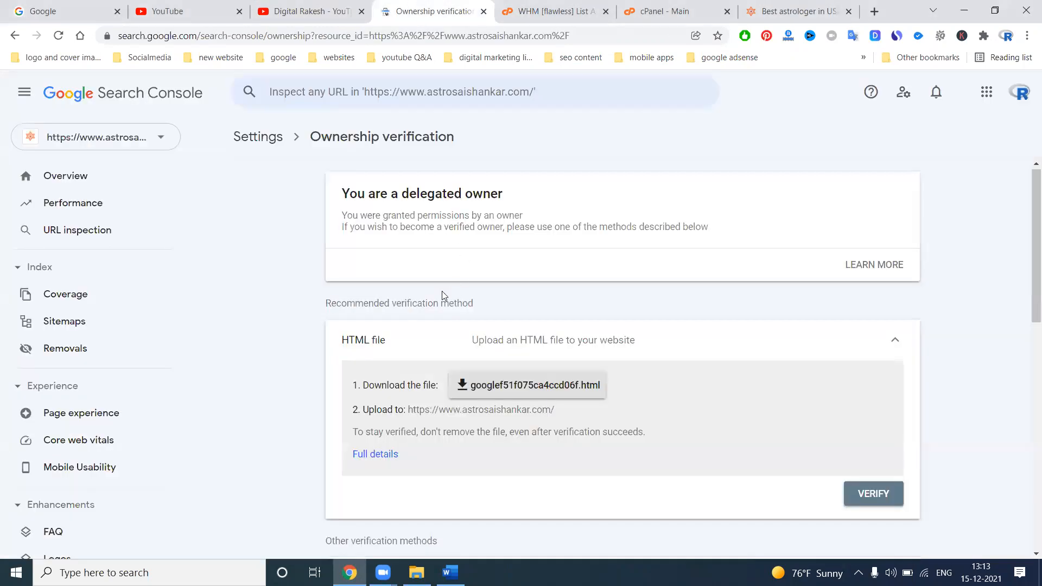
scroll(405, 266, "down", 2)
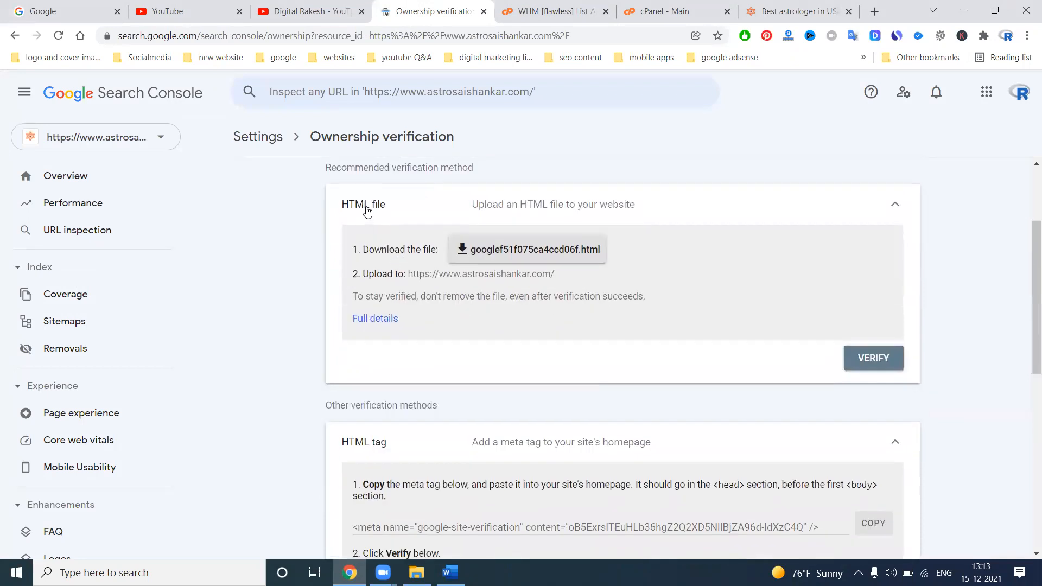
scroll(367, 211, "down", 7)
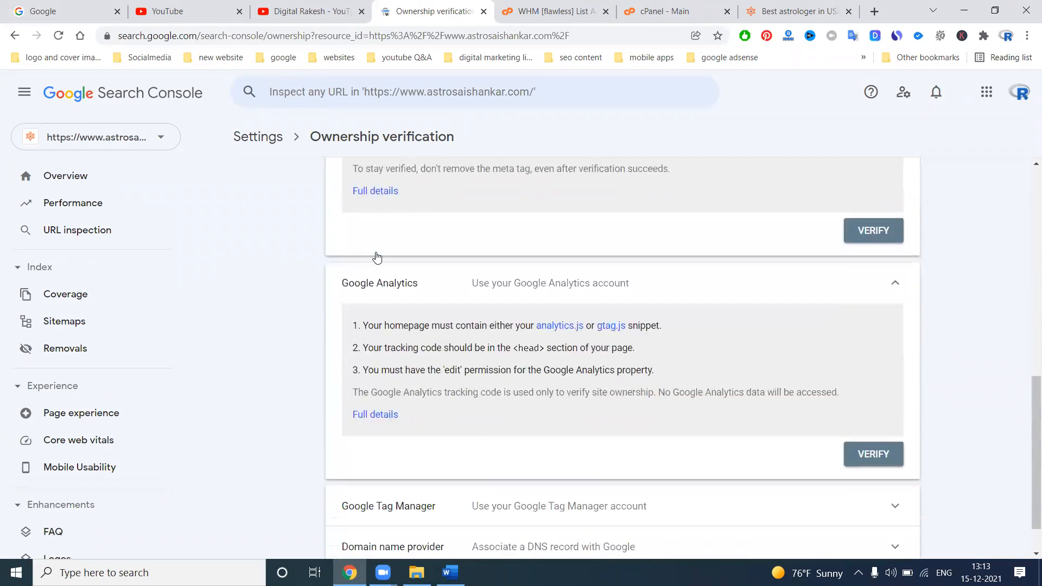
scroll(378, 257, "down", 1)
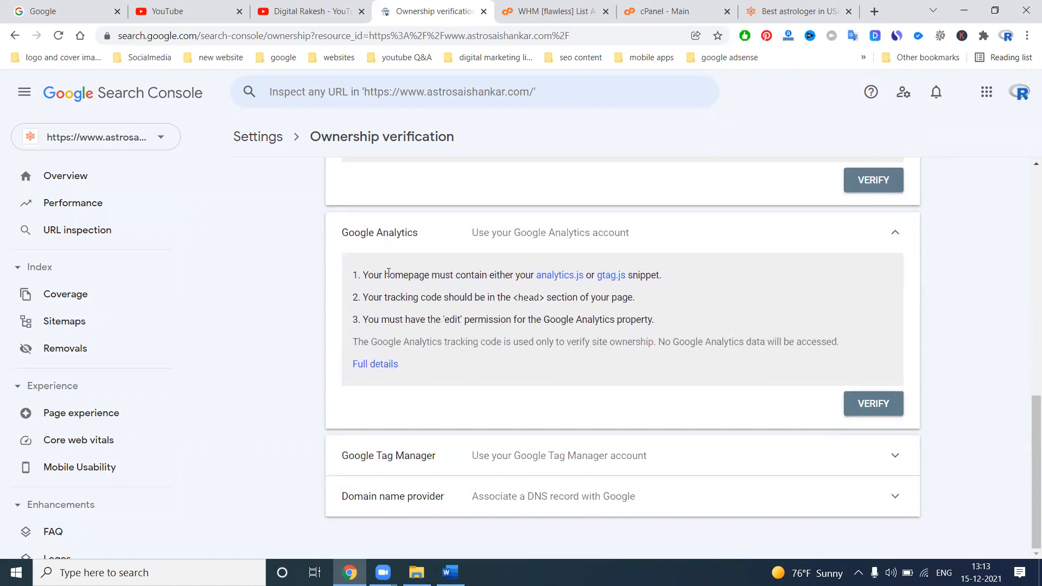
scroll(389, 274, "up", 8)
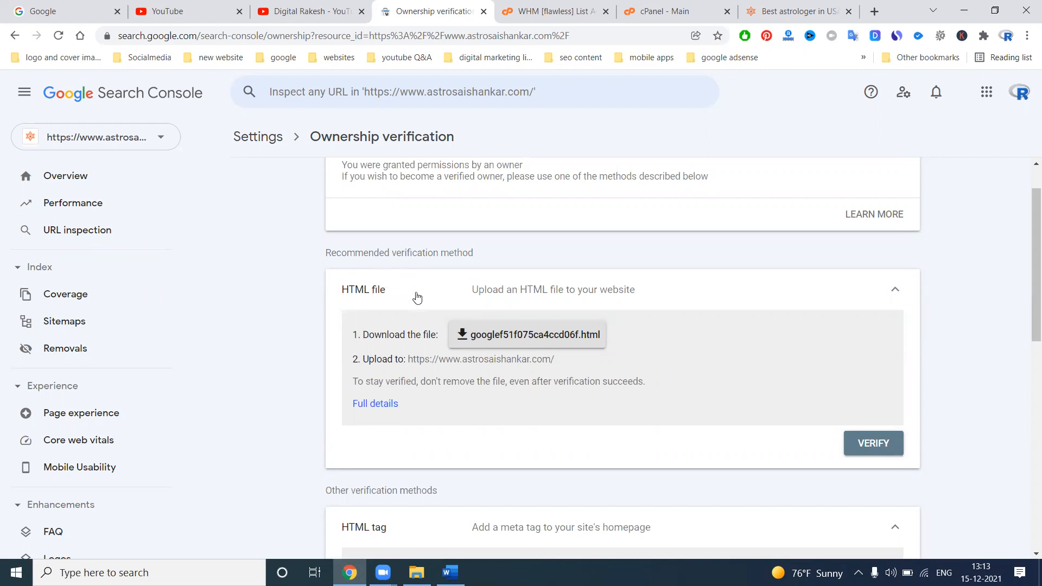
left_click(513, 335)
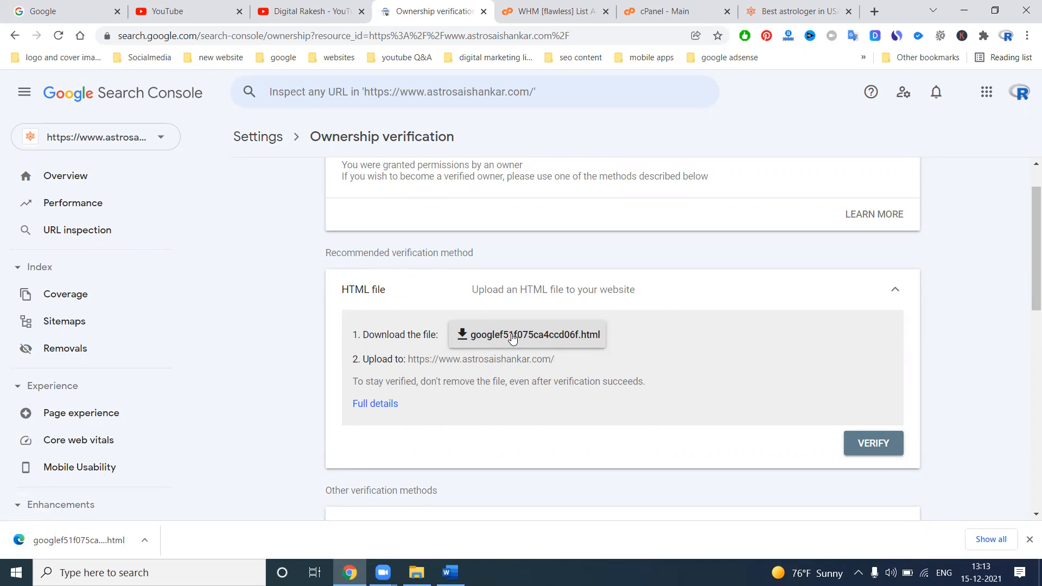
left_click(869, 443)
Switch to cPanel and open the File Manager for the site's hosting account
left_click(644, 12)
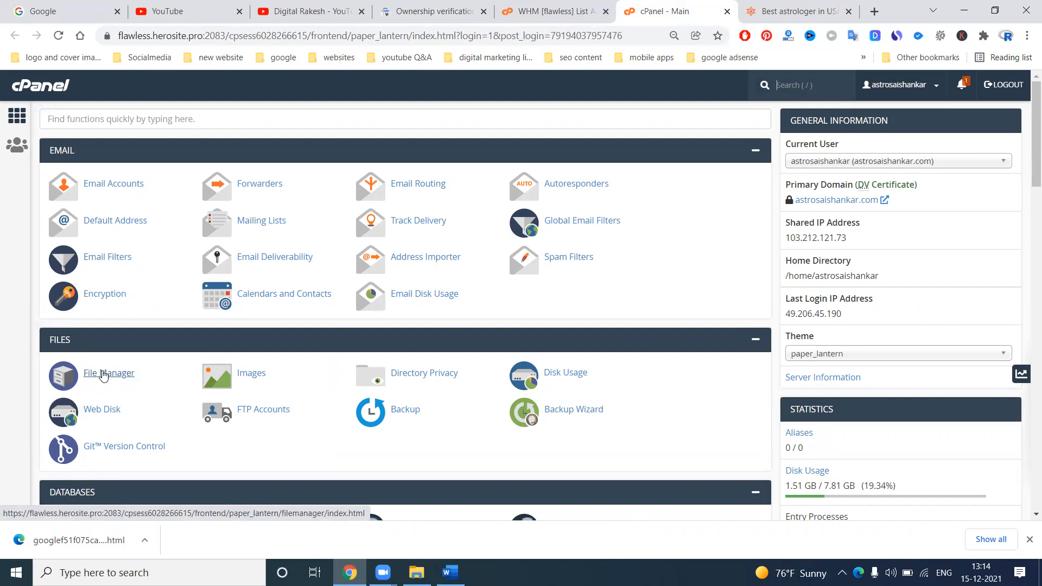
left_click(103, 373)
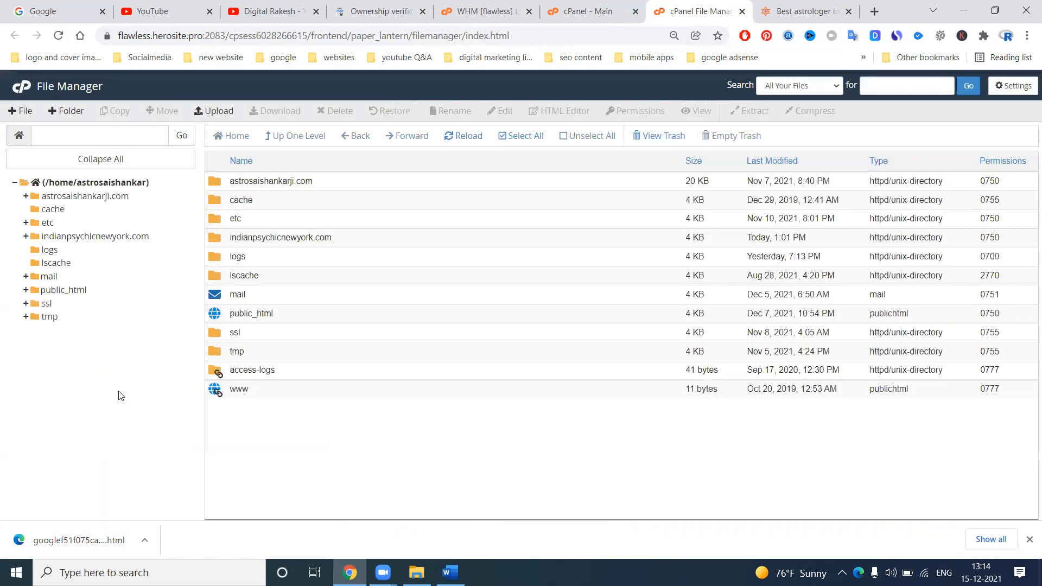
double_click(299, 314)
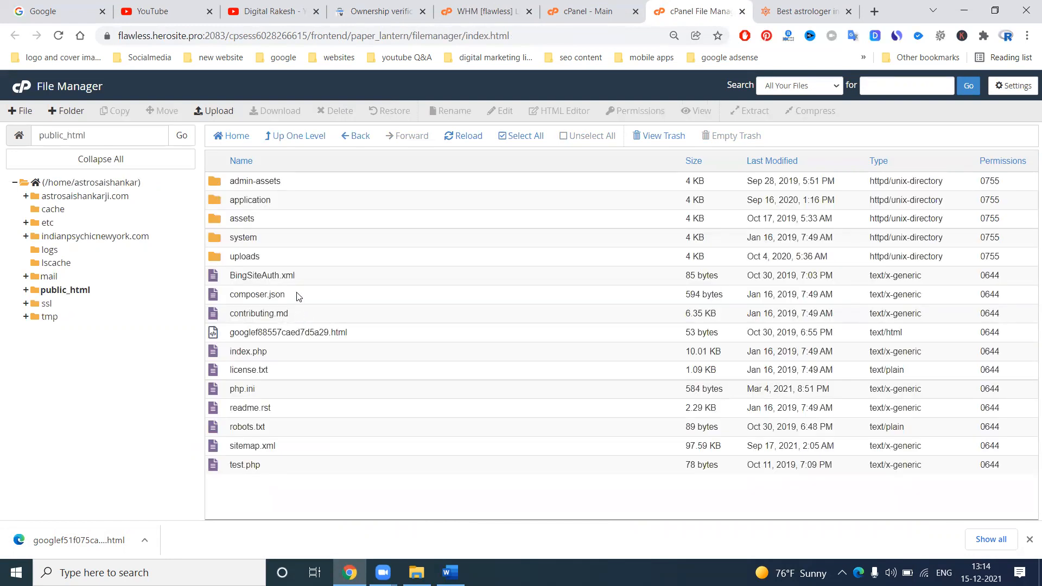
double_click(283, 203)
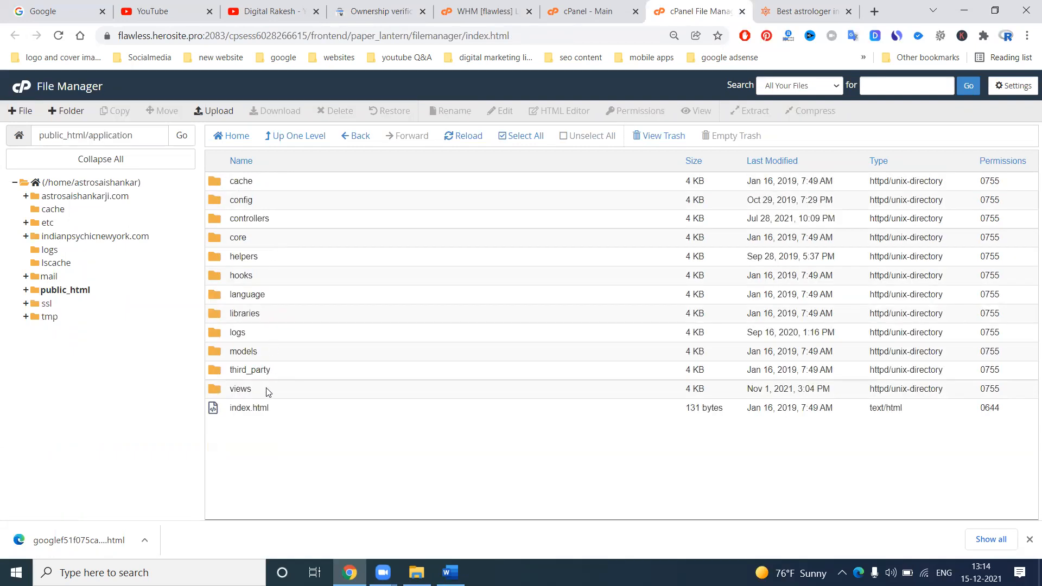
double_click(267, 391)
left_click(280, 218)
double_click(280, 218)
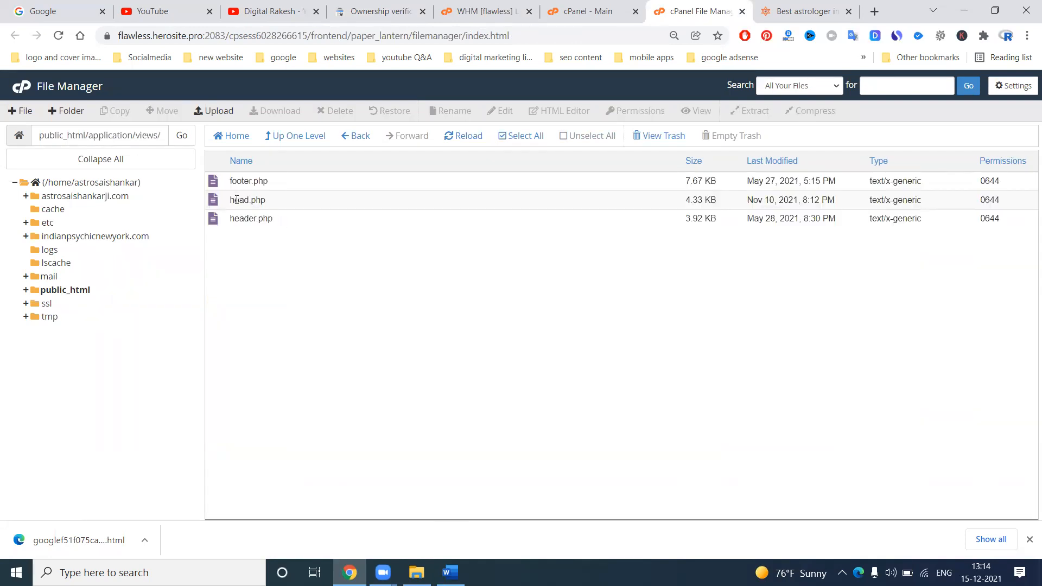
right_click(238, 205)
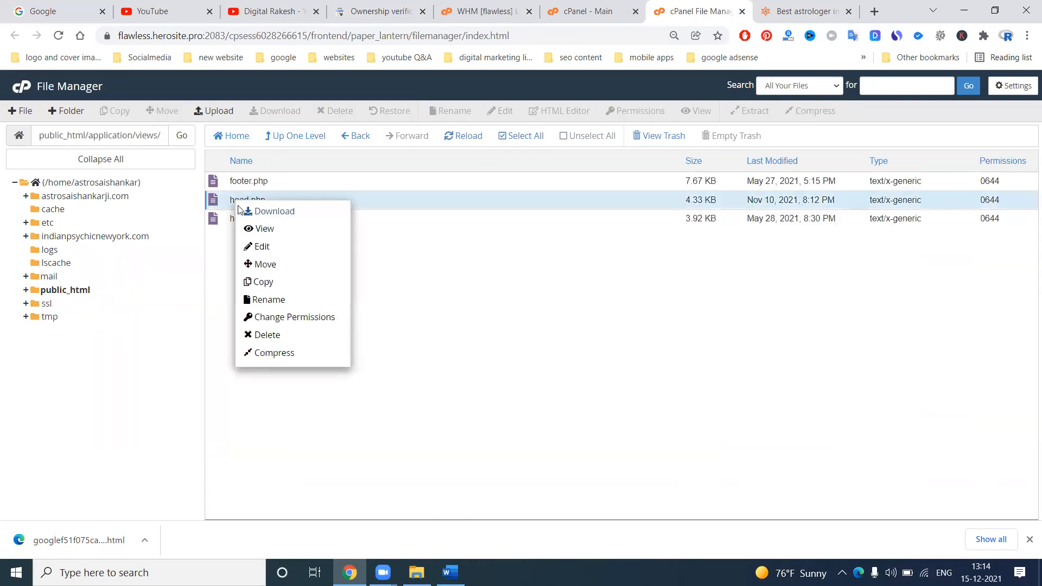
left_click(307, 137)
left_click(307, 137)
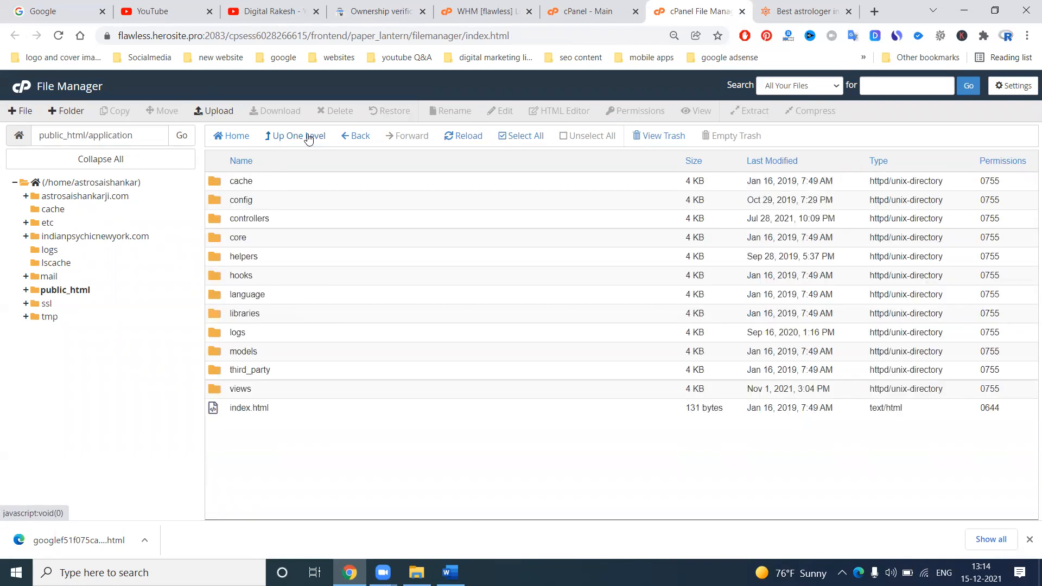
left_click(307, 137)
left_click(307, 137)
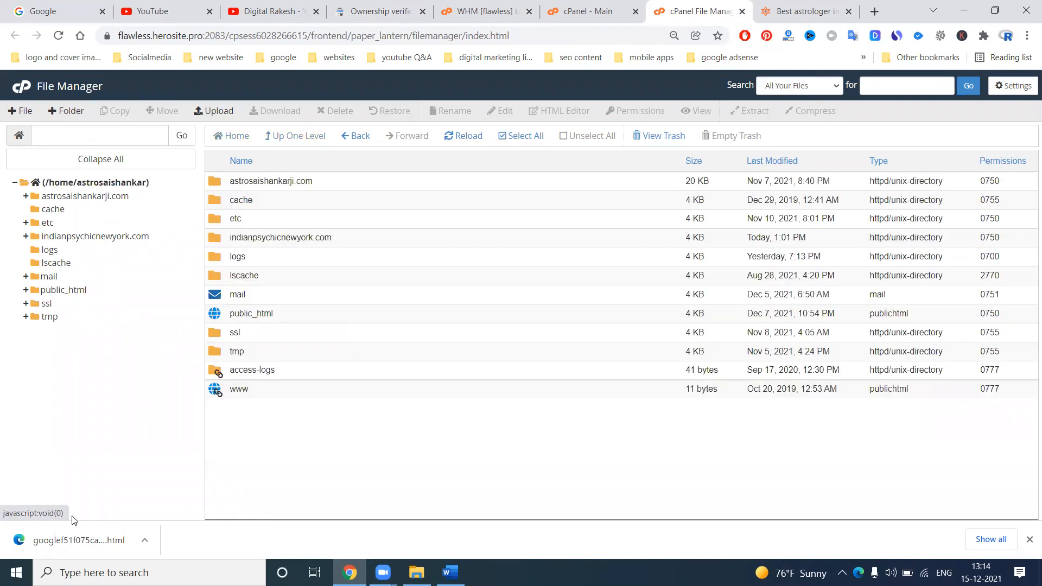
Upload the downloaded Google HTML verification file from the Downloads folder into public_html
double_click(288, 315)
left_click(214, 111)
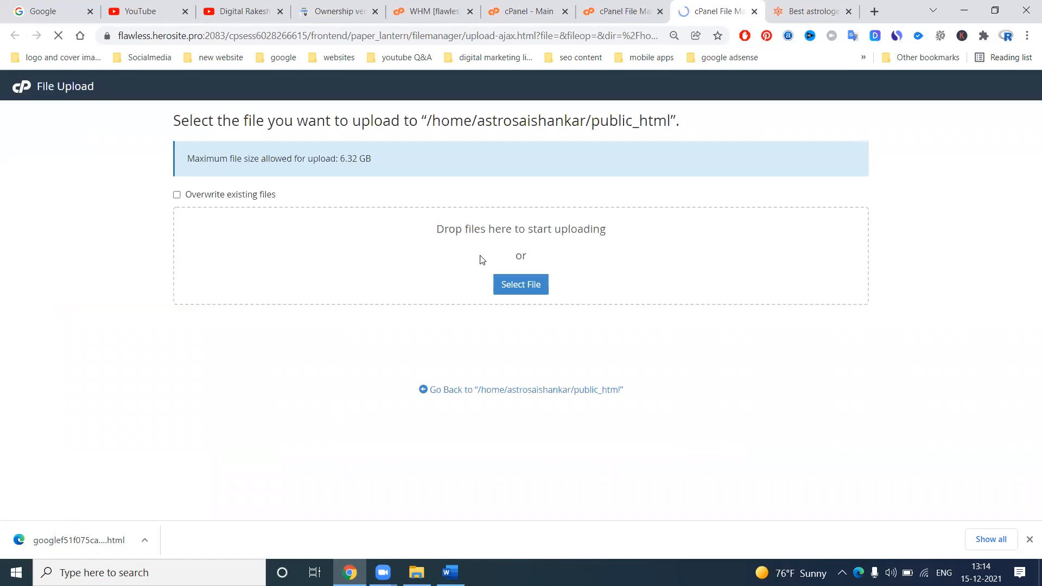
left_click(513, 285)
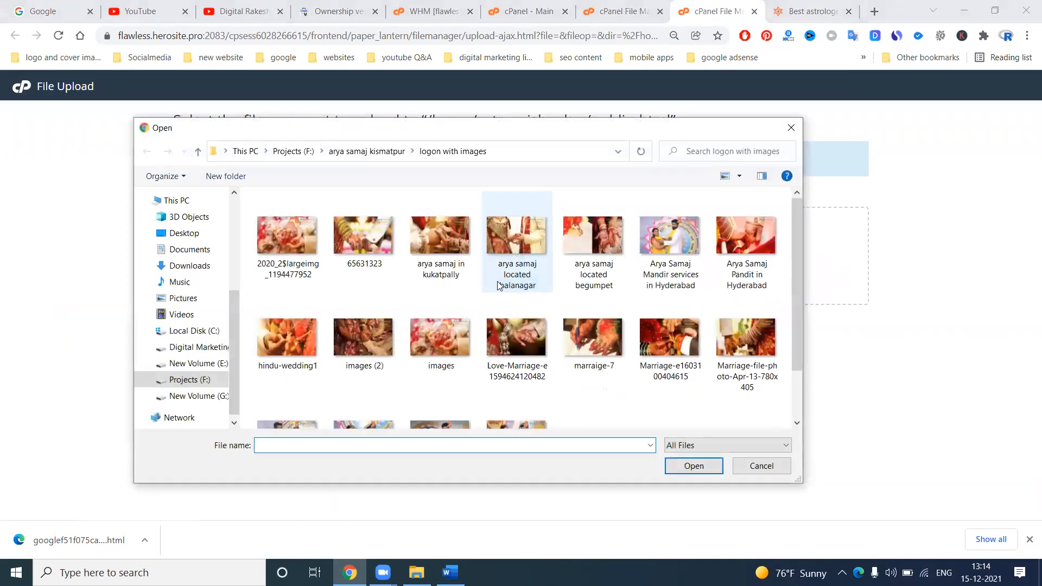
left_click(189, 266)
scroll(411, 301, "down", 15)
double_click(374, 372)
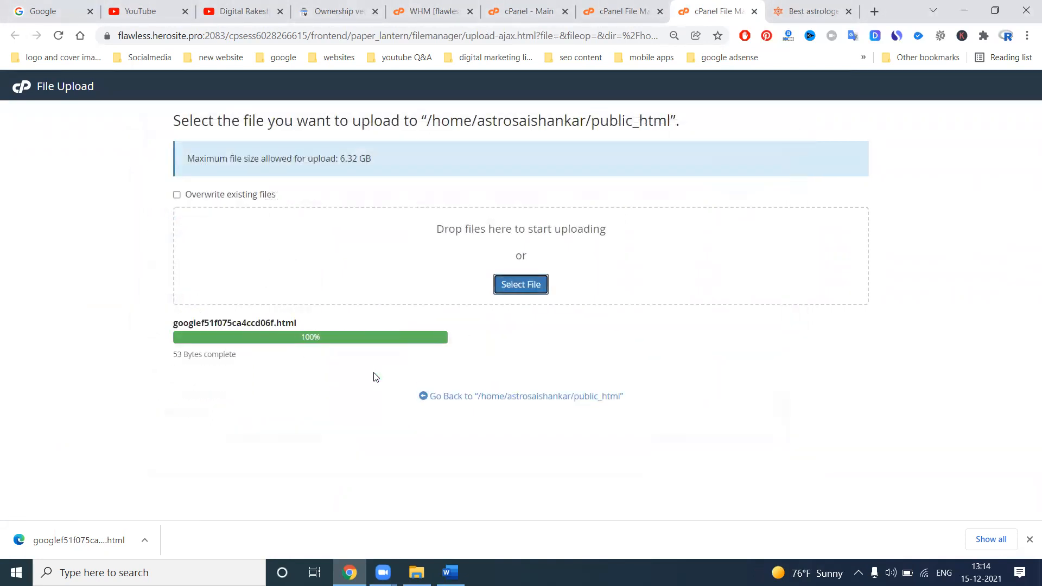
Reopen the File Manager from cPanel and check public_html for the uploaded verification file
left_click(618, 12)
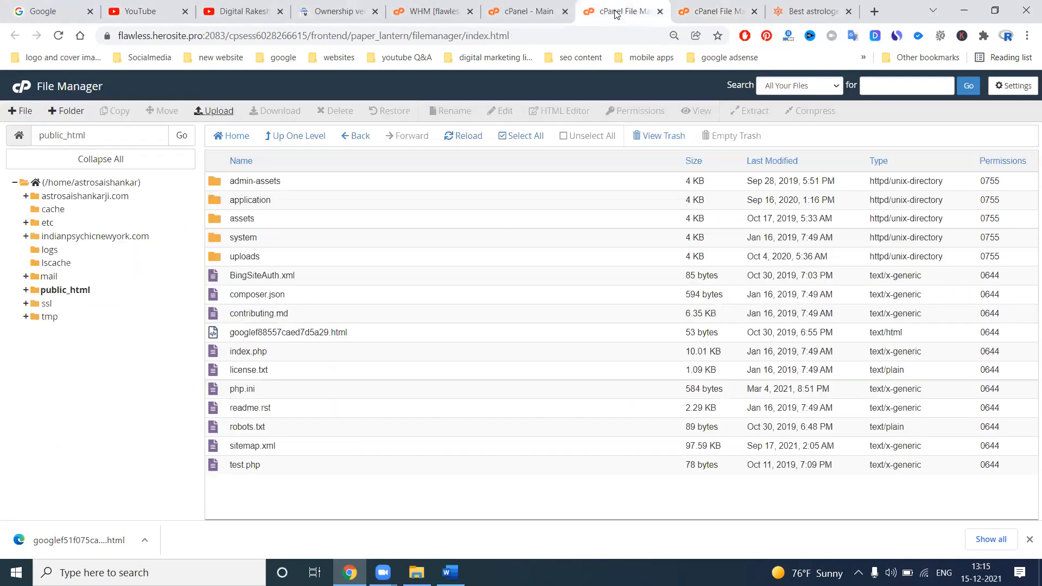
left_click(513, 13)
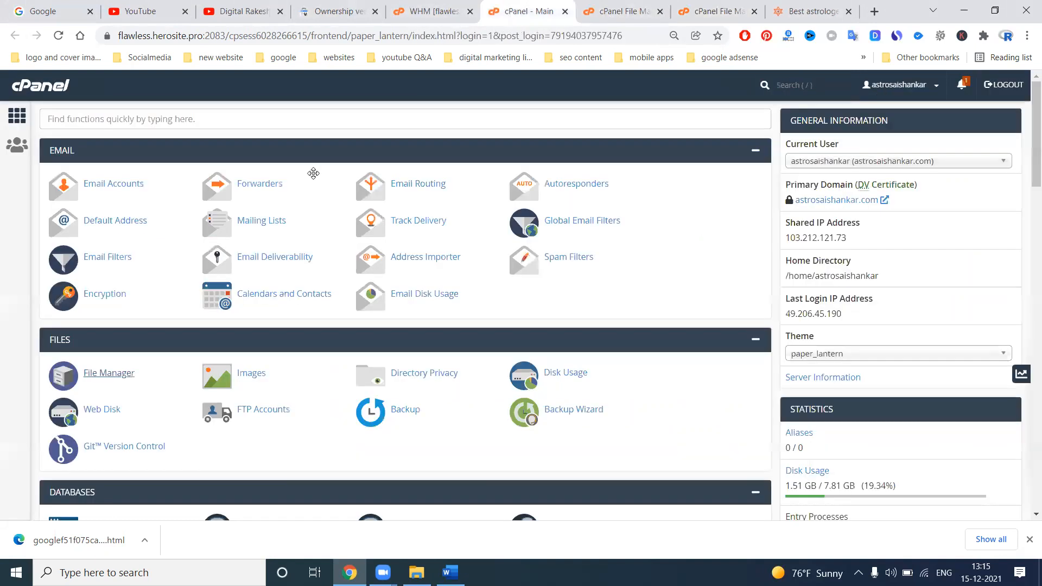
left_click(108, 374)
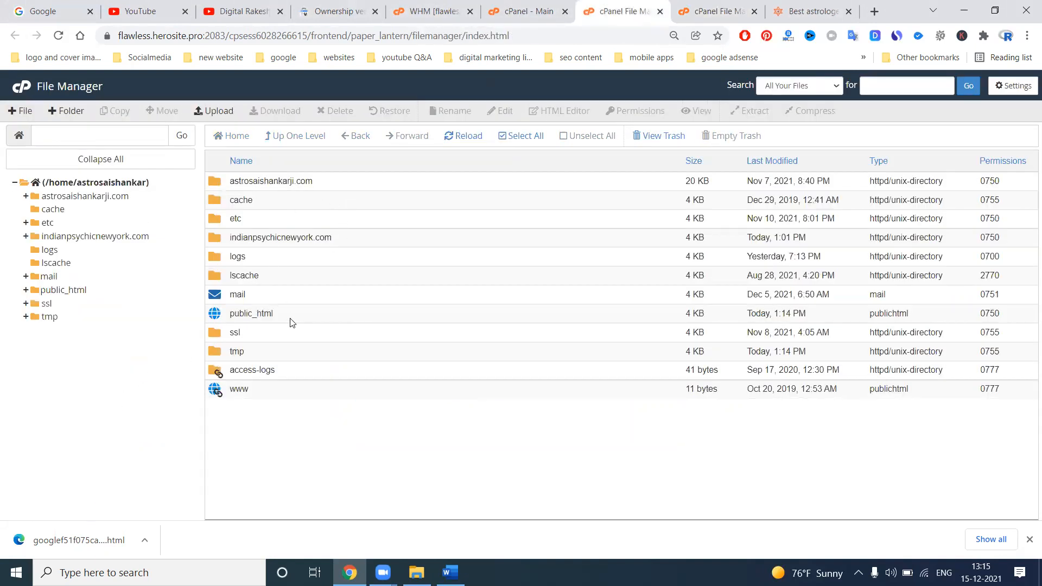
double_click(290, 316)
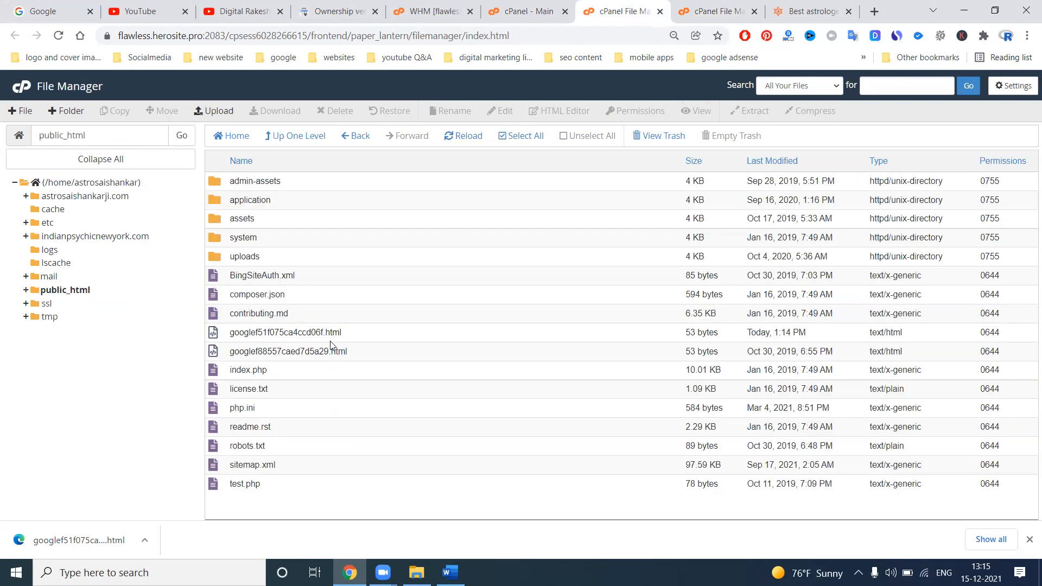
Return to Search Console and verify site ownership with the HTML file method
left_click(329, 13)
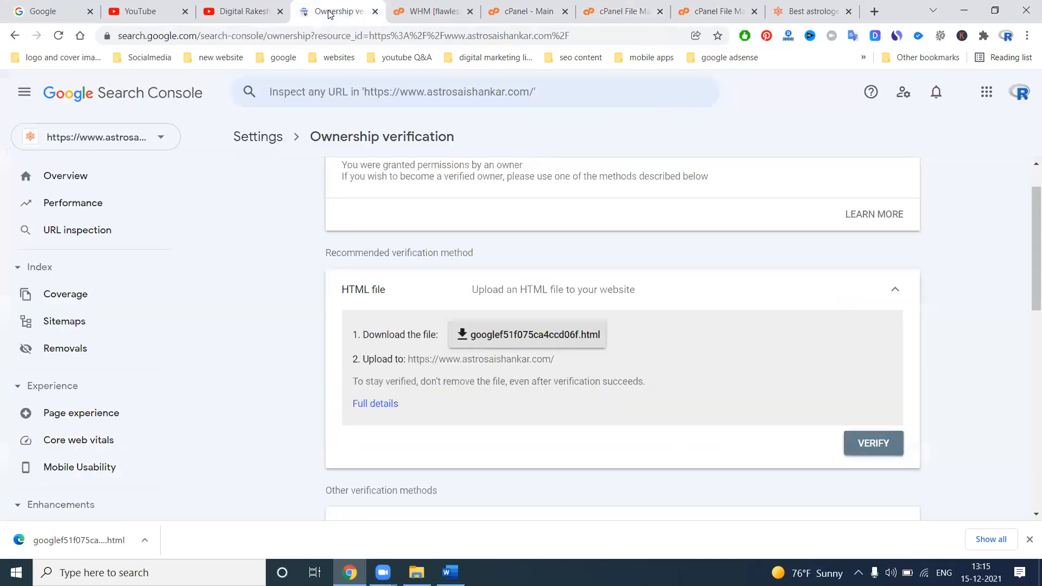
left_click(874, 444)
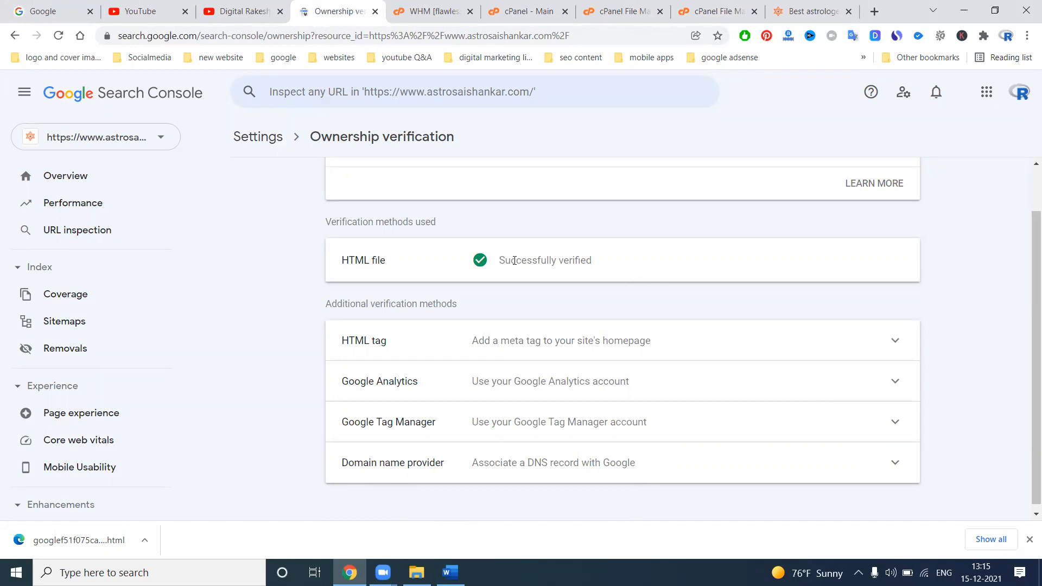
Expand the HTML tag verification method and copy its google-site-verification meta tag
left_click(521, 348)
scroll(316, 363, "down", 3)
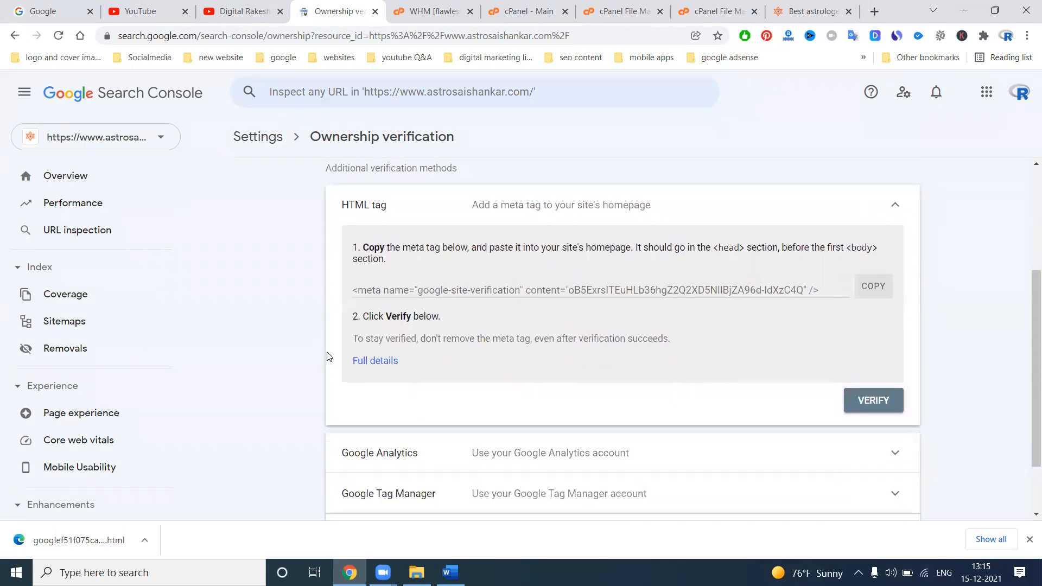
left_click(875, 287)
Close the finished upload page and open head.php from public_html/application/views/includes for editing in the File Manager
left_click(721, 11)
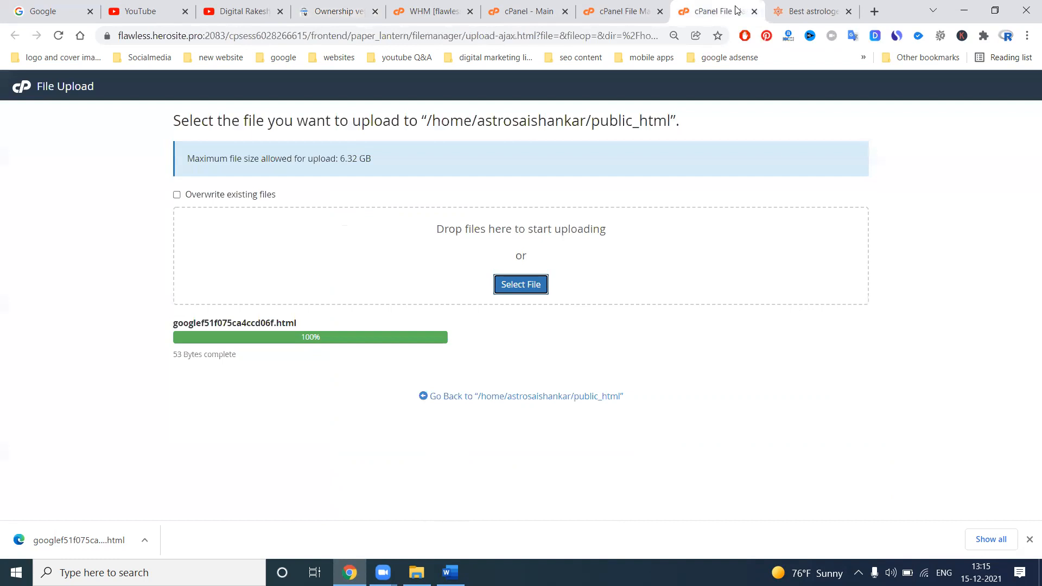
left_click(754, 11)
left_click(626, 11)
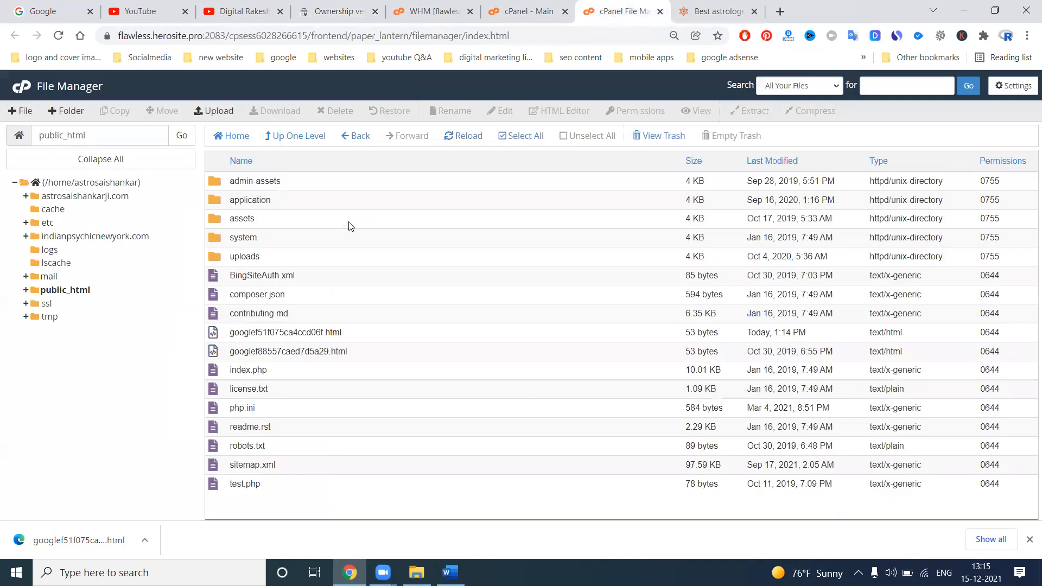
double_click(288, 206)
left_click(273, 389)
double_click(273, 389)
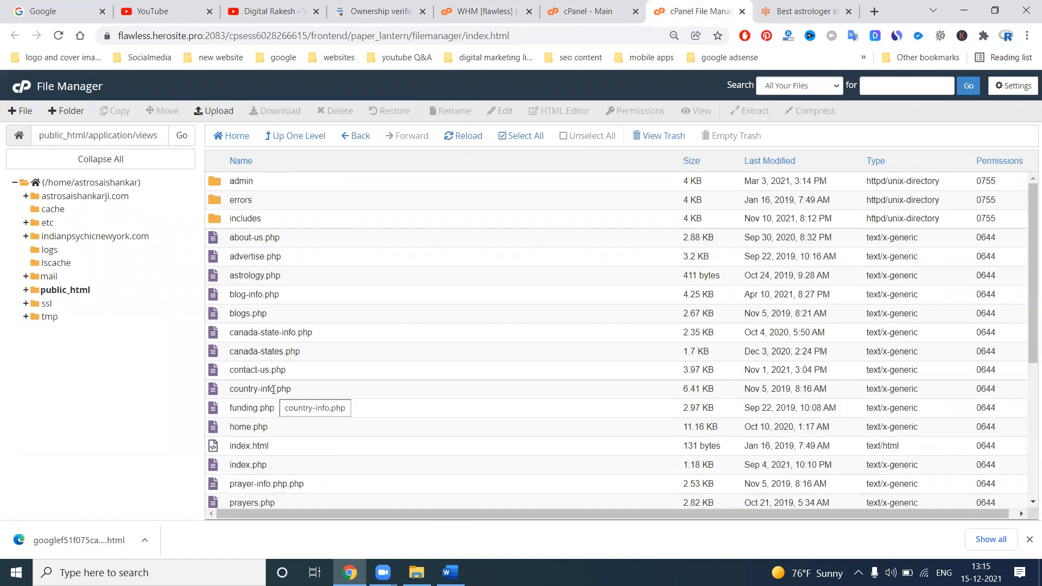
double_click(282, 220)
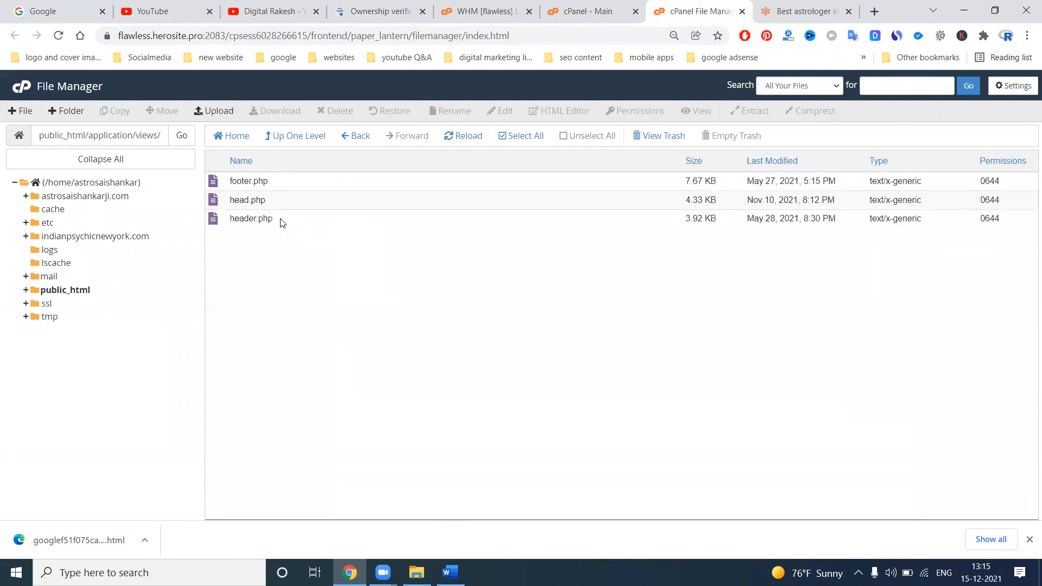
right_click(237, 201)
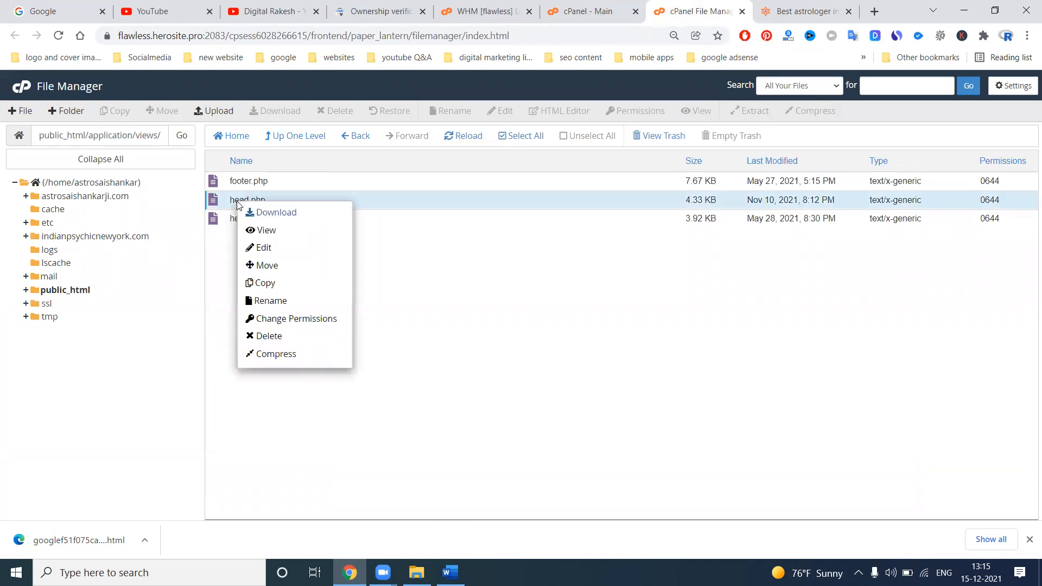
left_click(263, 247)
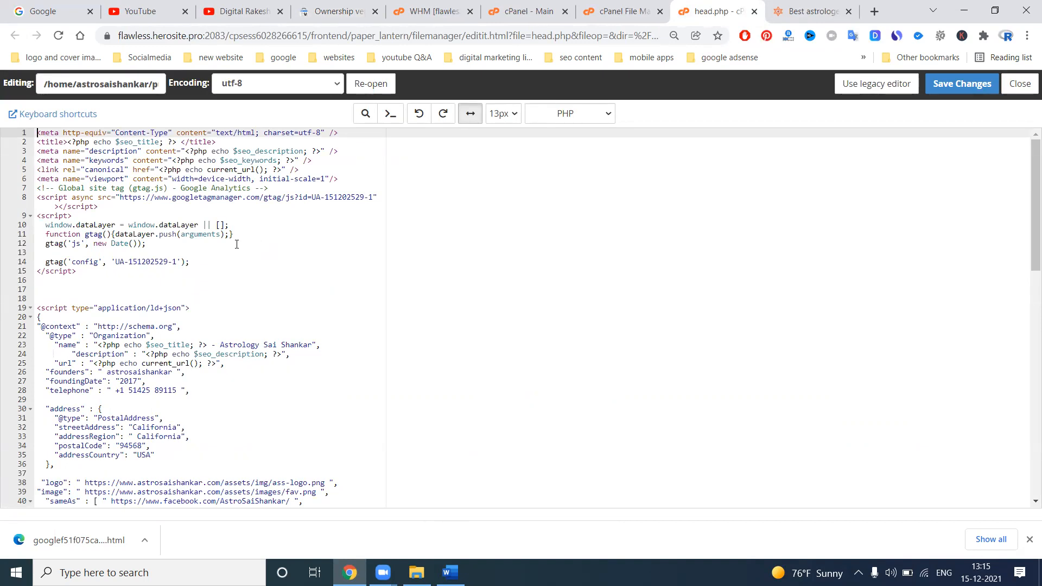
Paste the google-site-verification meta tag between the viewport meta tag and the Google Analytics comment in head.php, and save the file
left_click(66, 292)
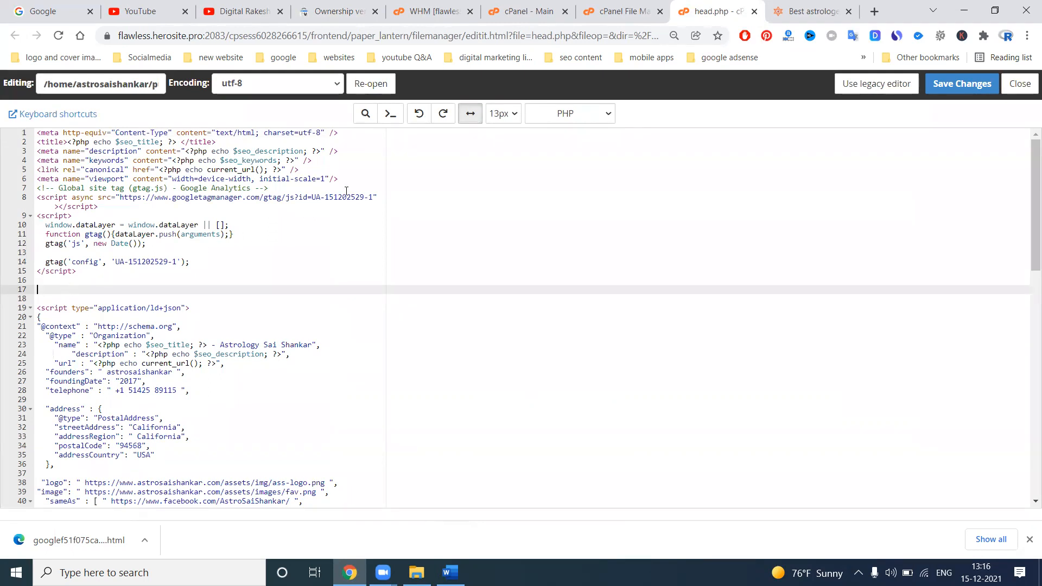
left_click(365, 178)
key("Return")
key("Return")
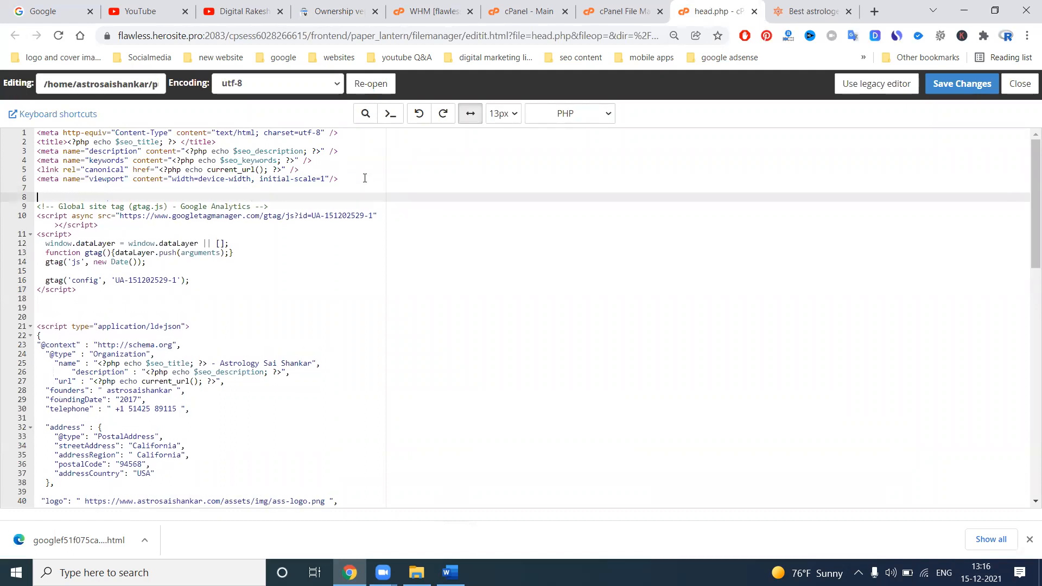
key("ctrl+v")
key("Return")
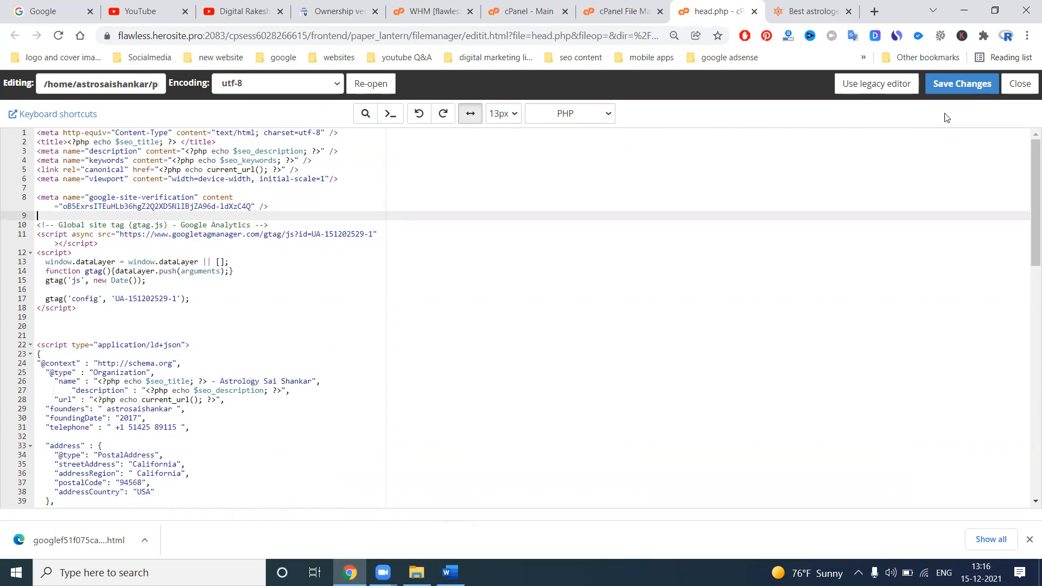
left_click(942, 94)
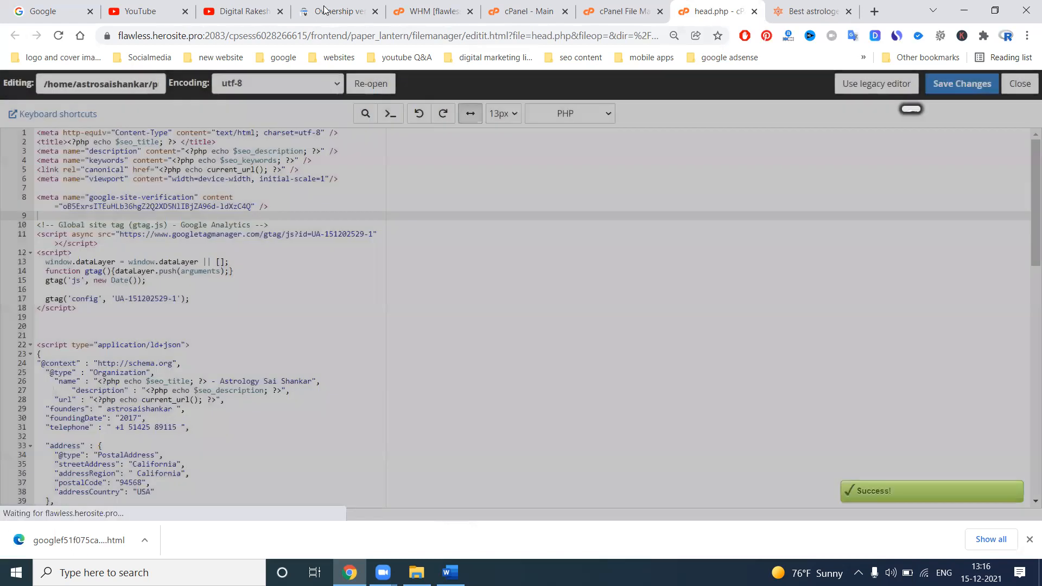
Copy the tag's content value, find it in the astrosaishankar.com homepage source, and verify ownership in Search Console with the HTML tag method
left_click(332, 11)
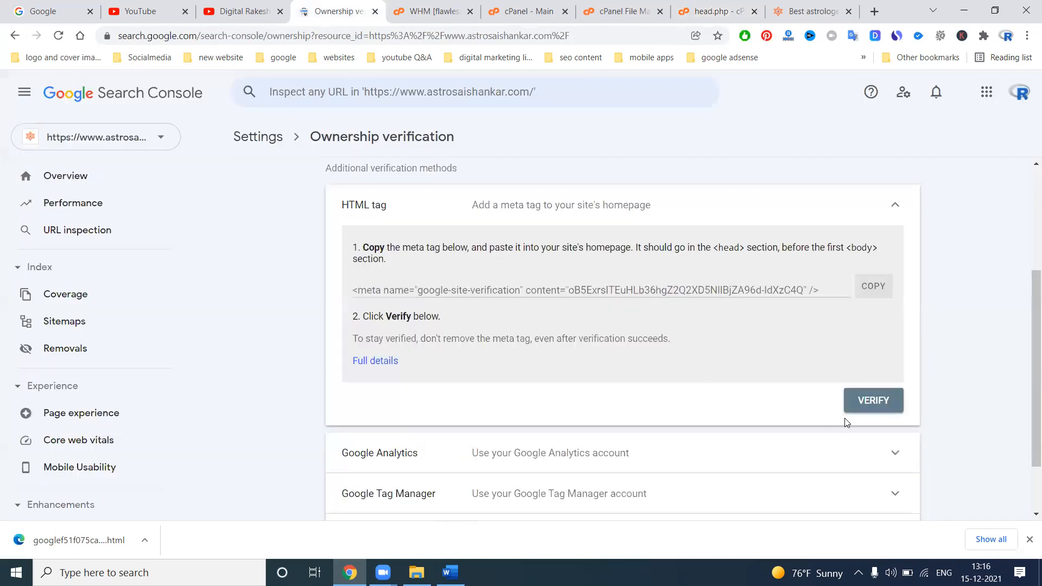
left_click_drag(570, 292, 803, 284)
left_click(811, 11)
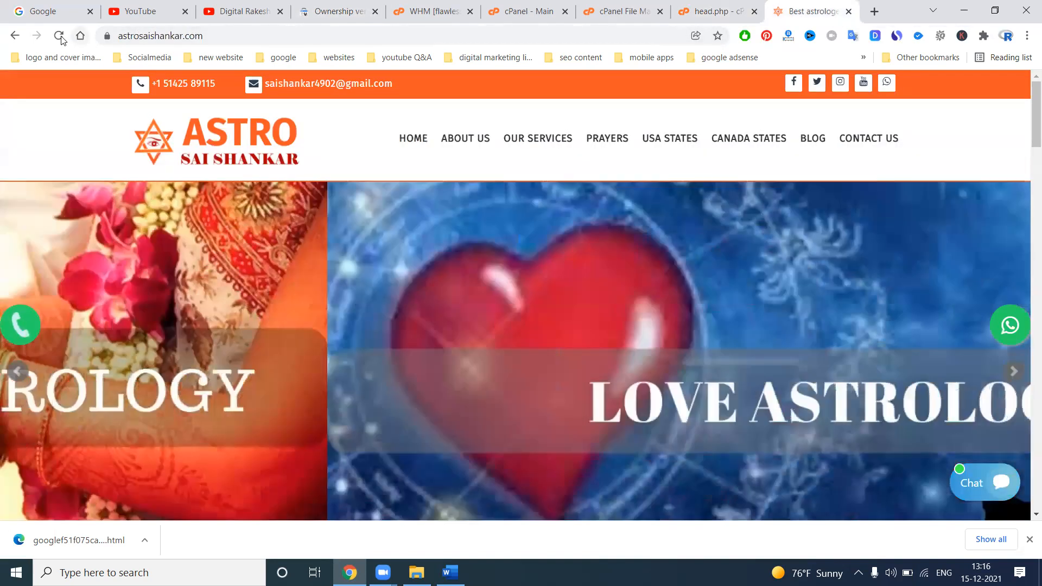
key("ctrl+u")
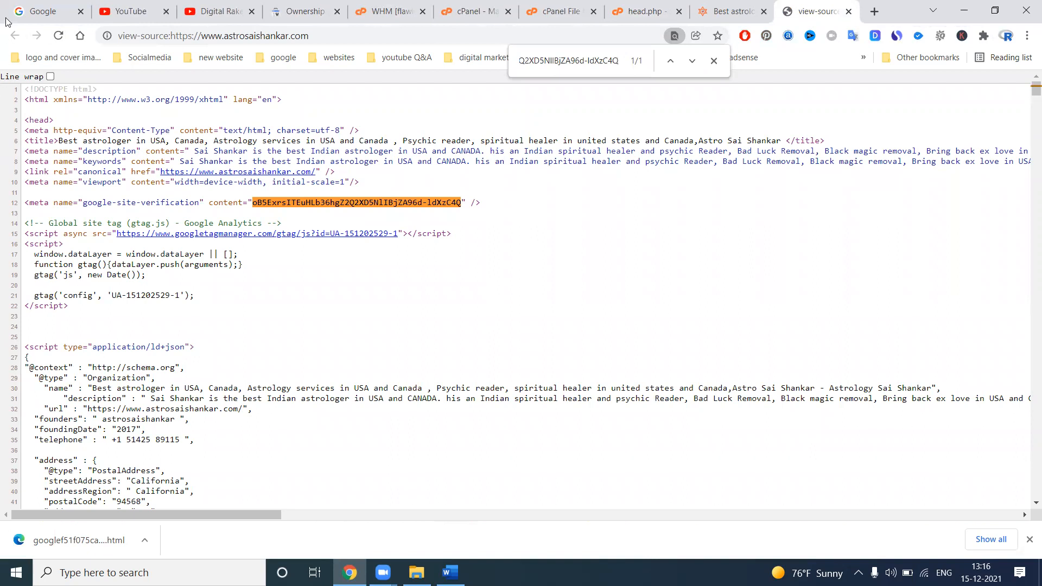
left_click(301, 11)
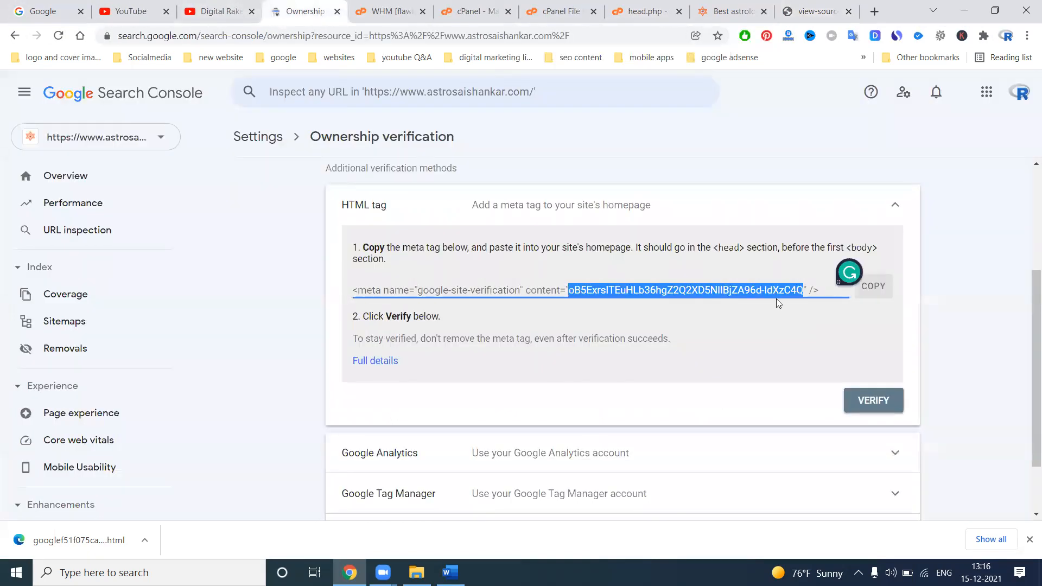
left_click(879, 400)
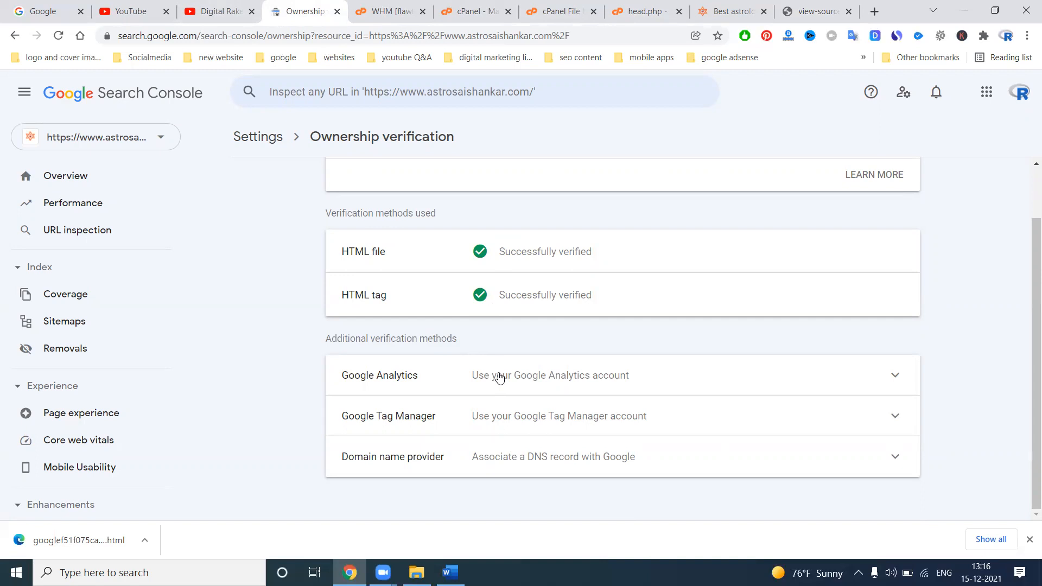
Open the property's overview and its Search Console Insights page, and close the Insights page
left_click(85, 180)
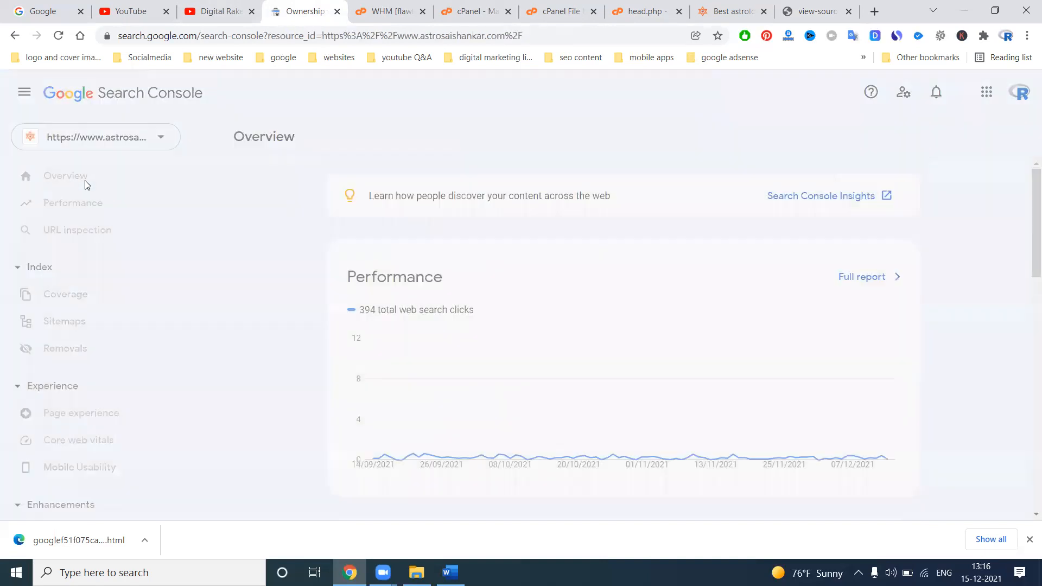
left_click(795, 204)
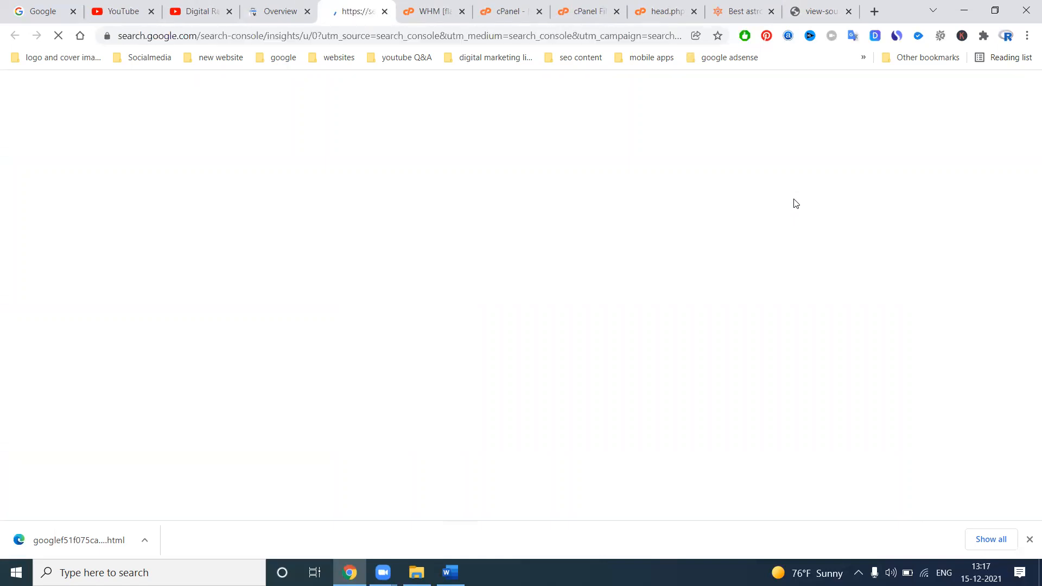
left_click(385, 11)
Open the property's Associations settings to review its associated services
scroll(108, 430, "down", 5)
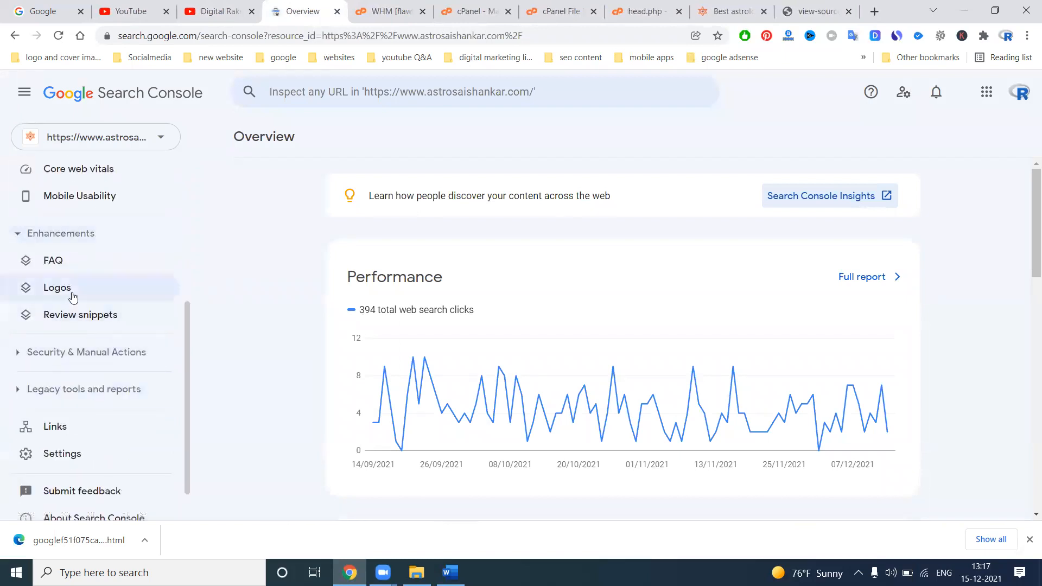
left_click(78, 453)
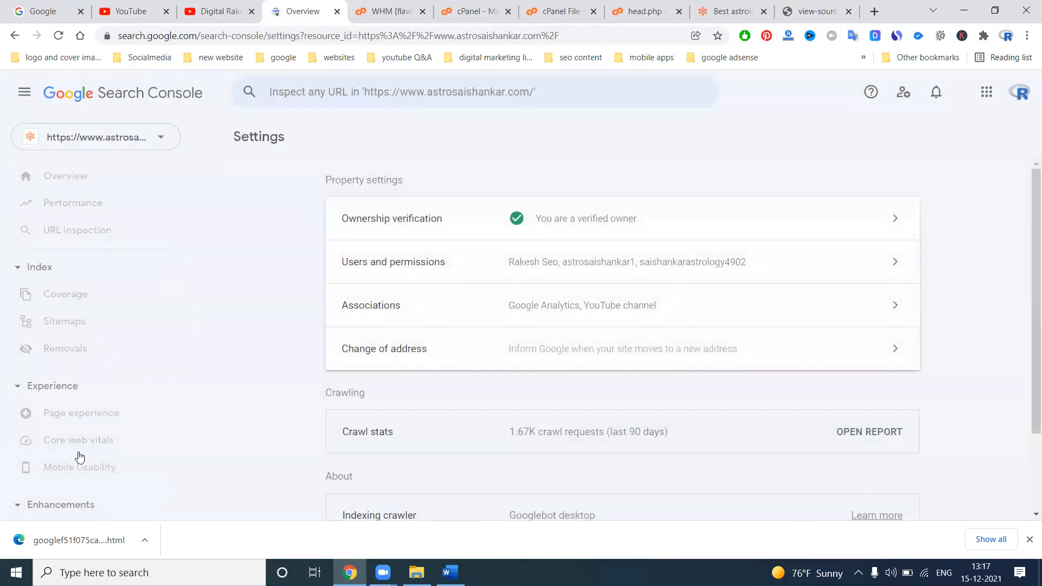
left_click(560, 305)
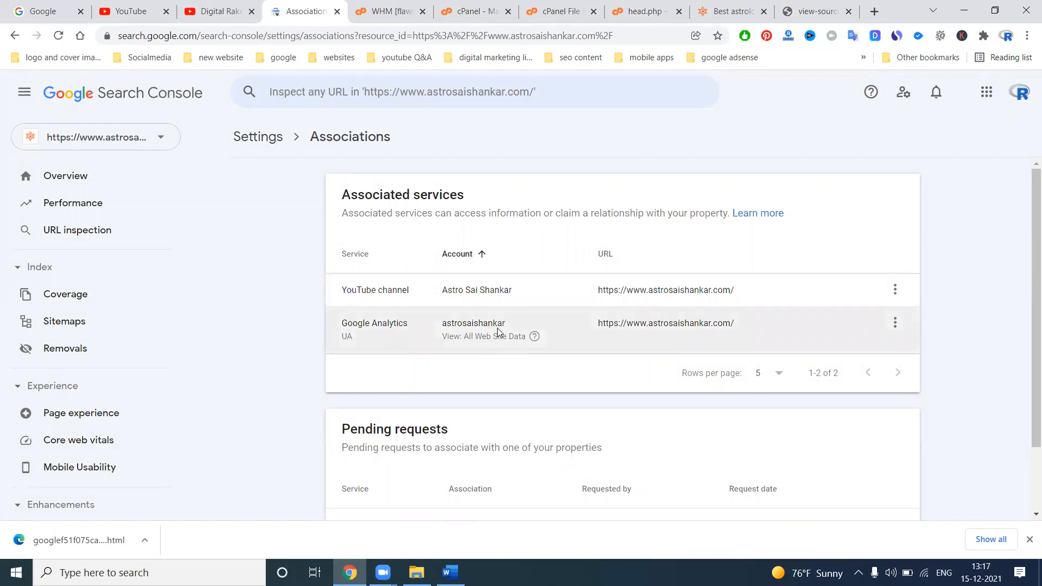
Go back to the property's Ownership verification settings and verify ownership with the Google Analytics method
scroll(156, 383, "down", 3)
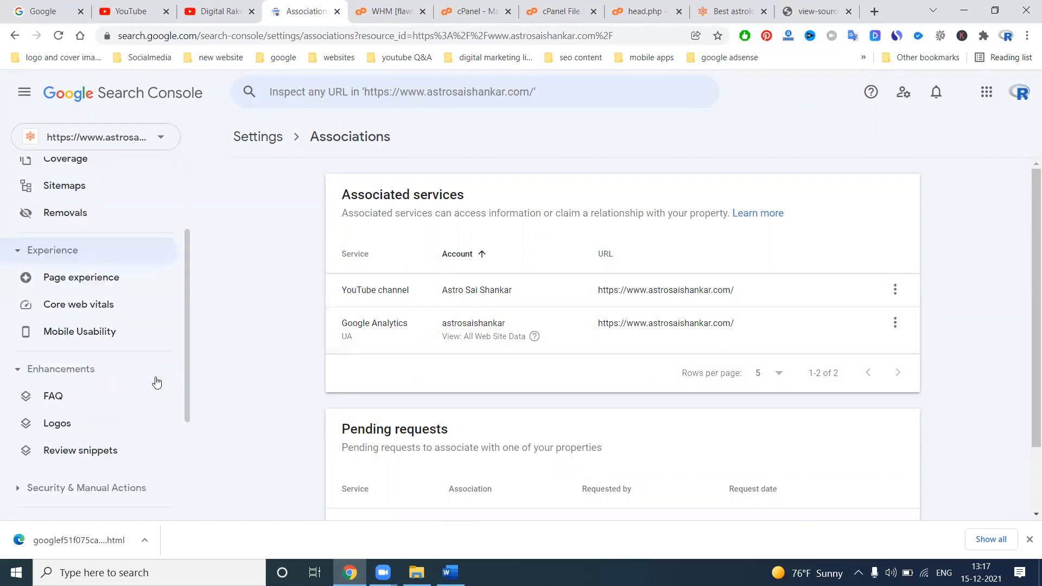
scroll(121, 418, "down", 3)
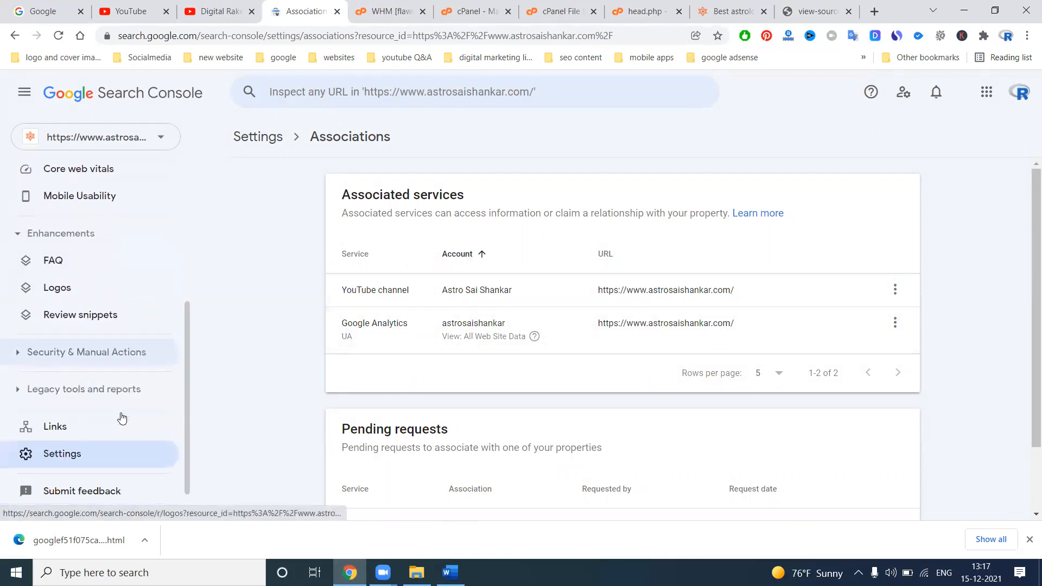
left_click(99, 453)
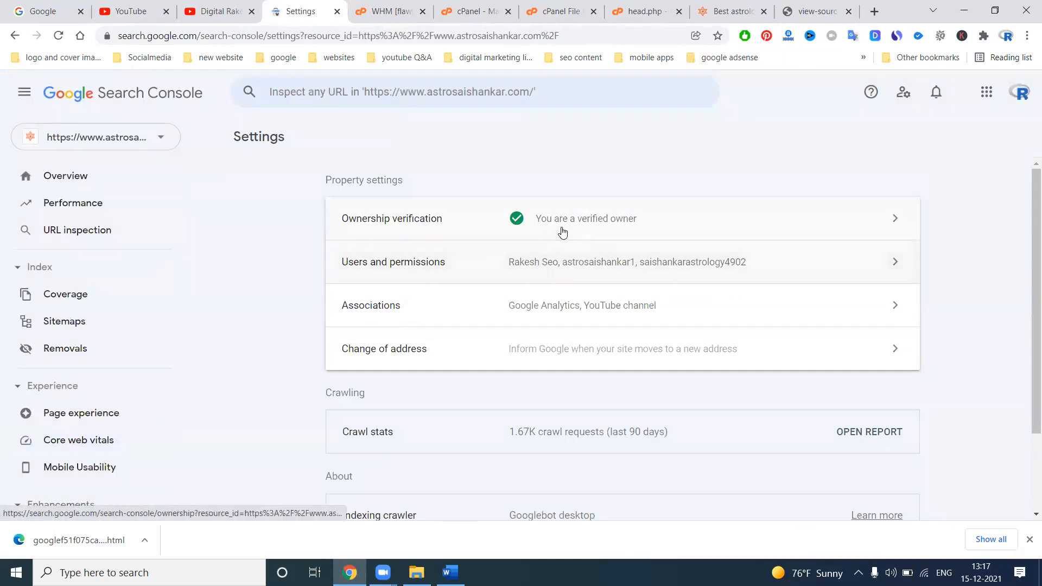
left_click(562, 229)
left_click(572, 438)
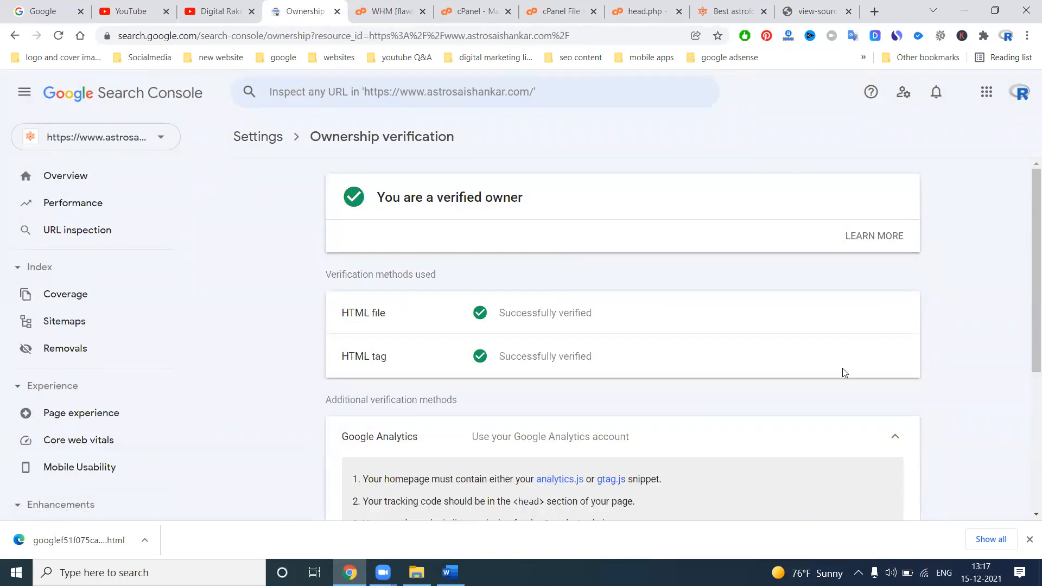
scroll(1026, 311, "down", 2)
scroll(1027, 311, "down", 3)
left_click(887, 361)
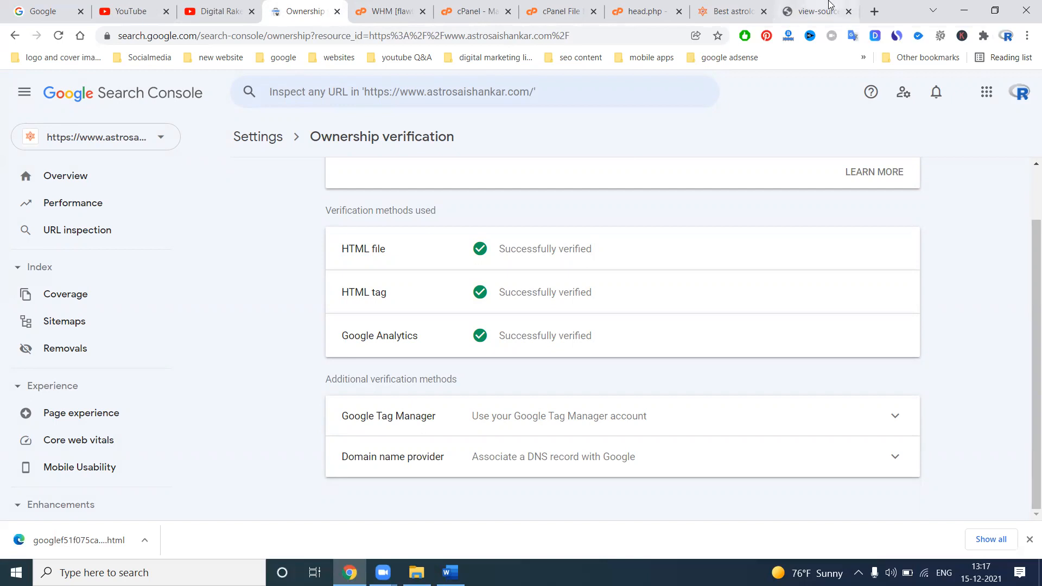
Open Google Analytics in a new tab and show the All Web Site Data view of the astrosaishankar property
left_click(874, 12)
type("a")
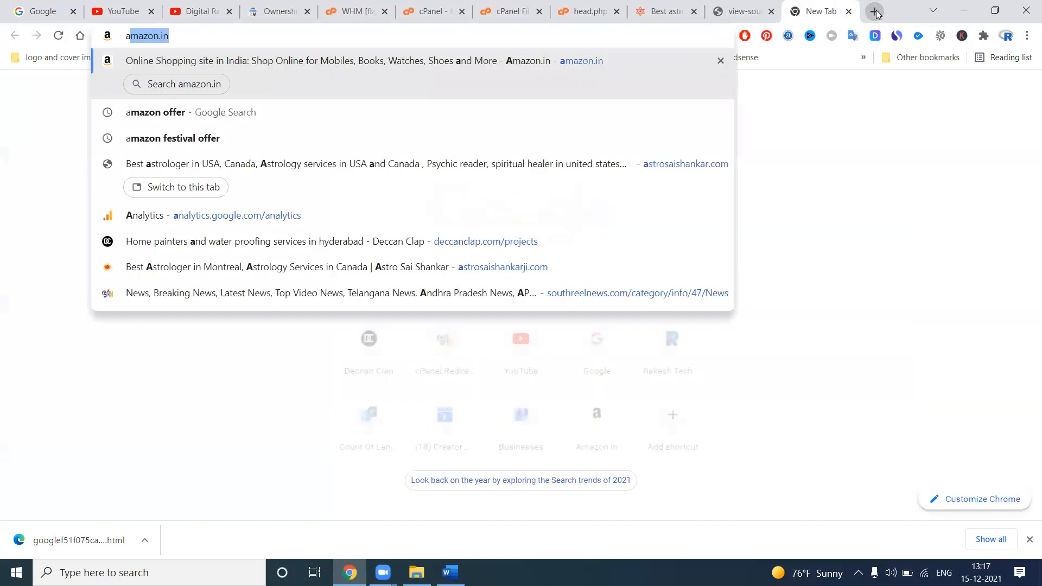
type("na")
key("Return")
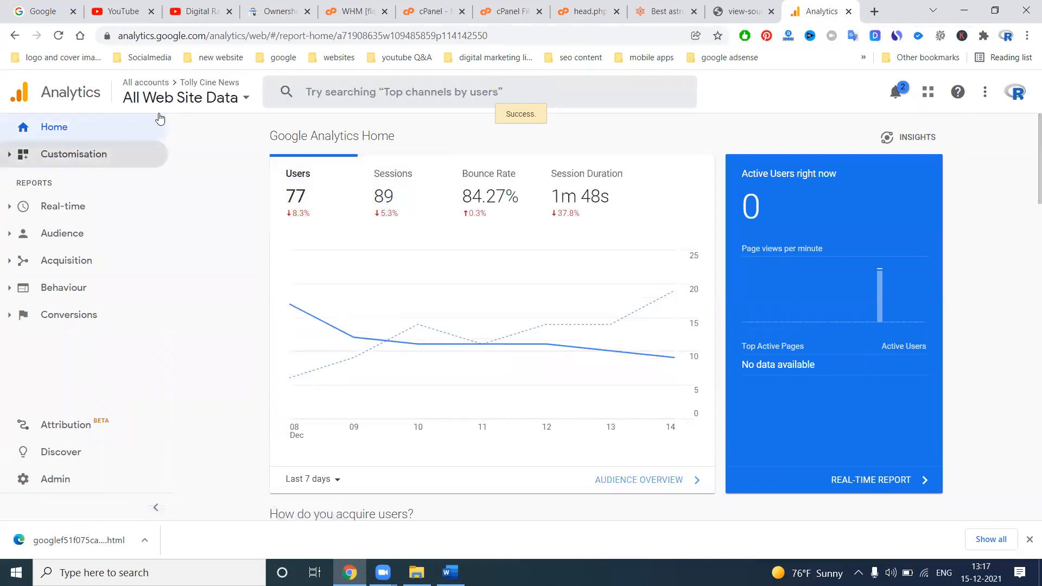
left_click(170, 96)
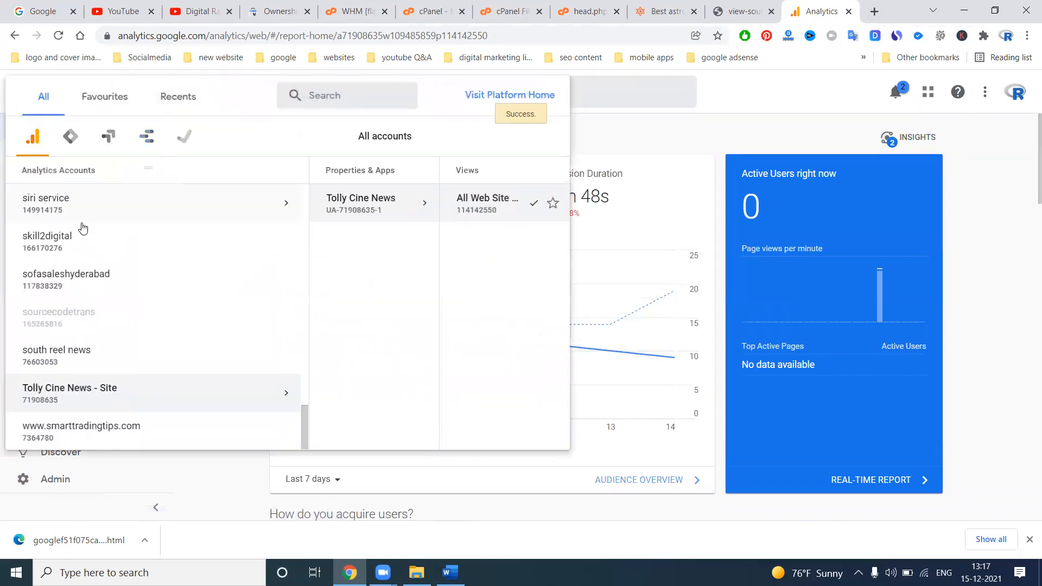
scroll(90, 227, "up", 15)
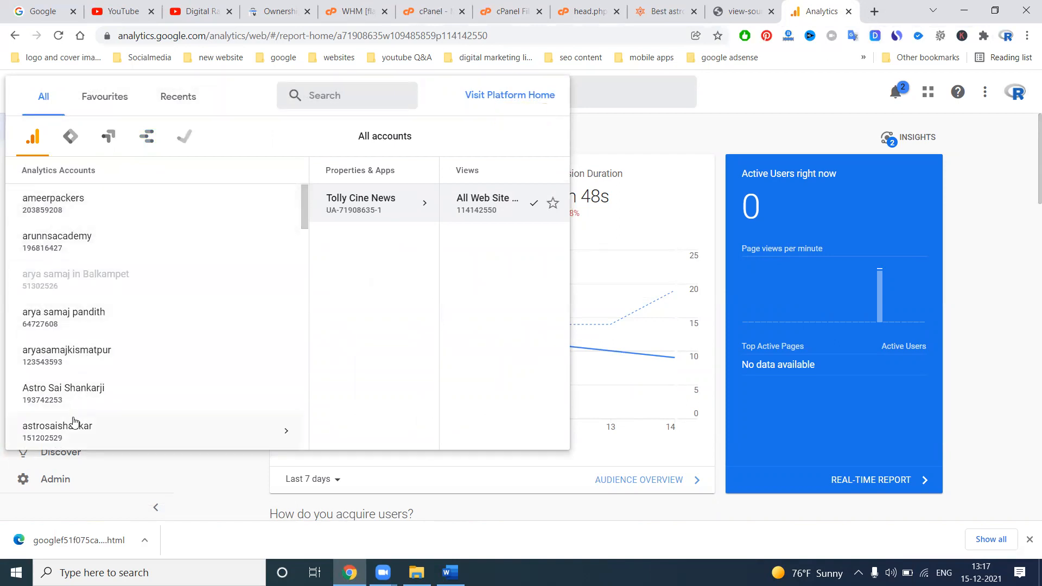
left_click(72, 420)
left_click(366, 207)
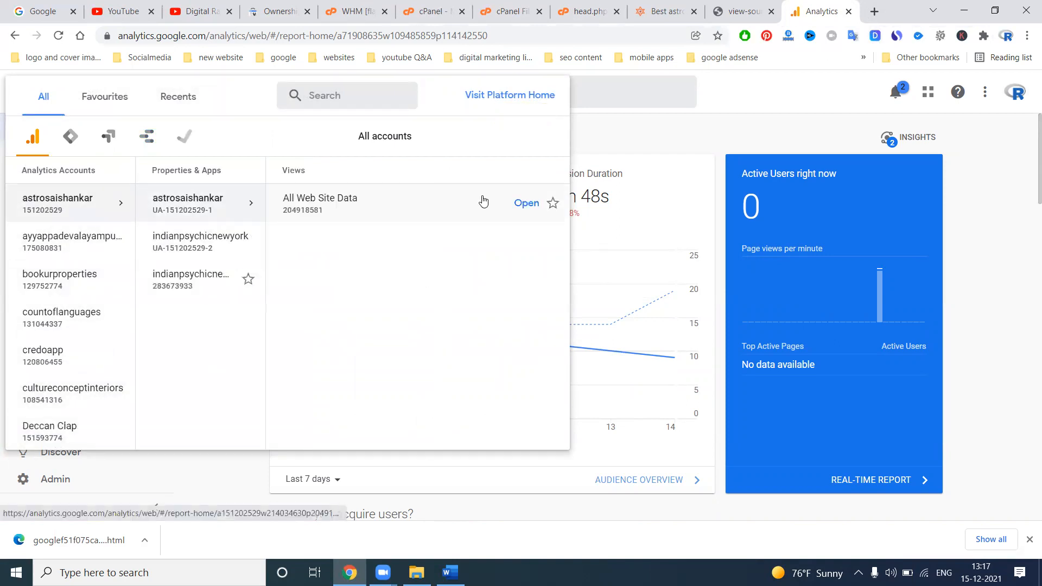
left_click(482, 201)
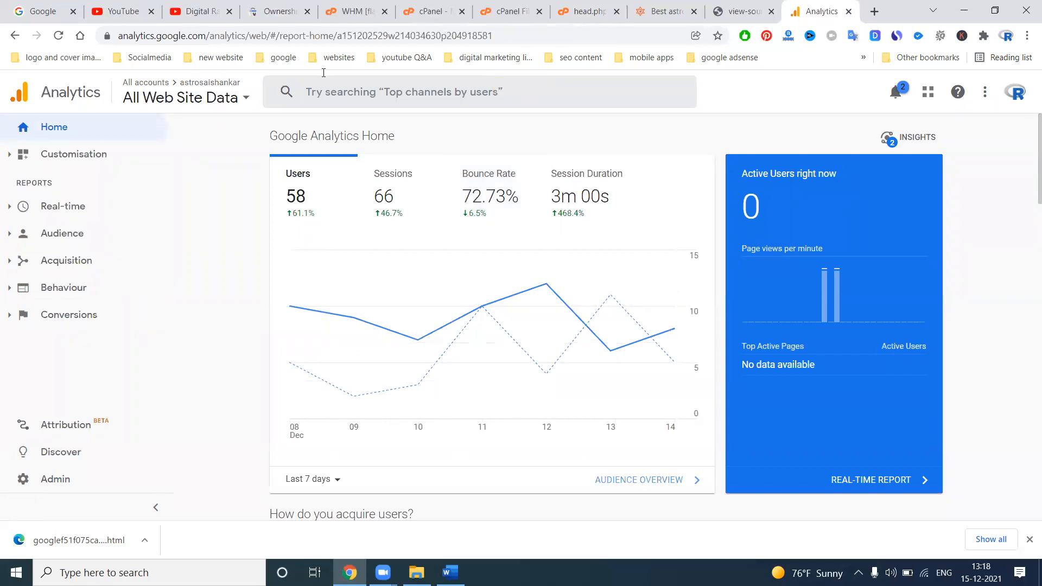
Return to Search Console and expand the Google Tag Manager and Domain name provider verification methods
left_click(268, 6)
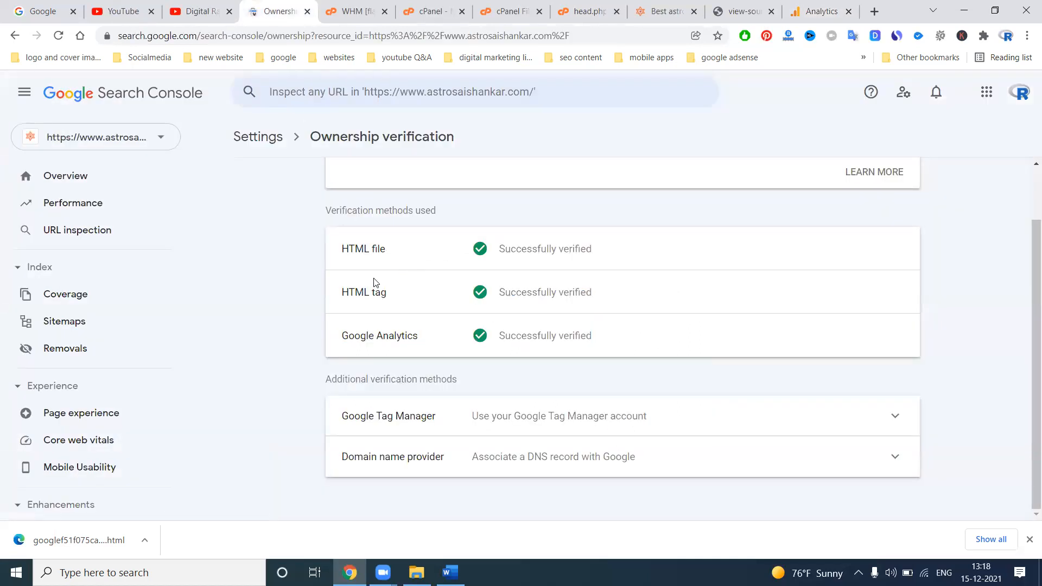
left_click(547, 424)
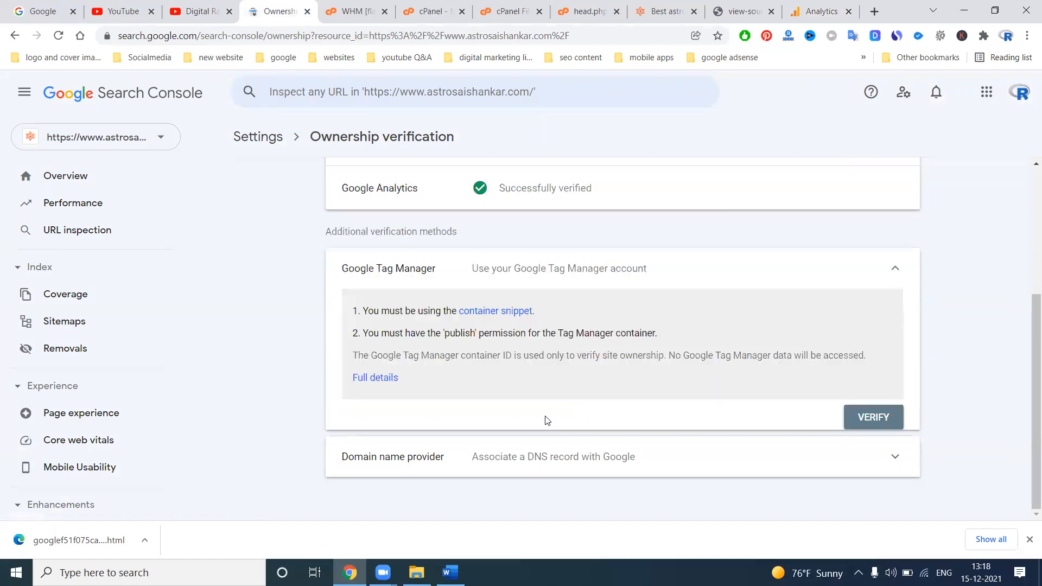
left_click(808, 467)
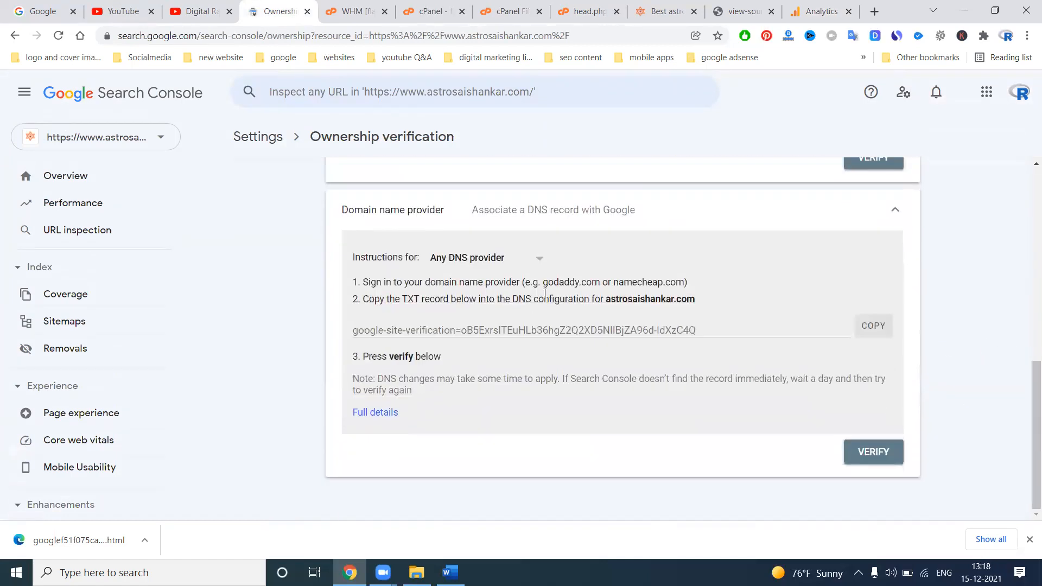
Compare the domain name provider instructions for GoDaddy.com, Any DNS provider and dynadot.com
left_click(507, 259)
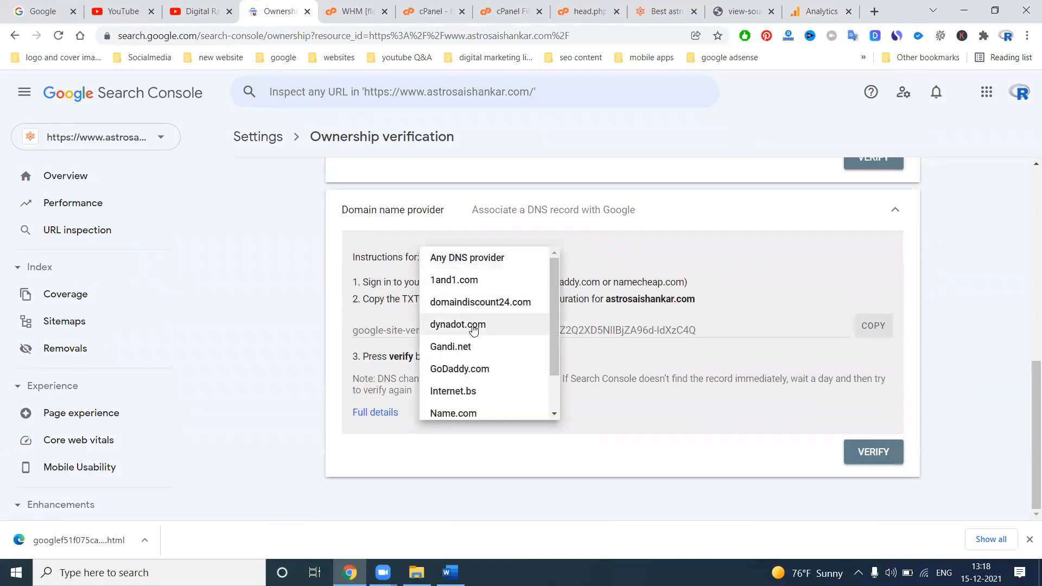
left_click(468, 369)
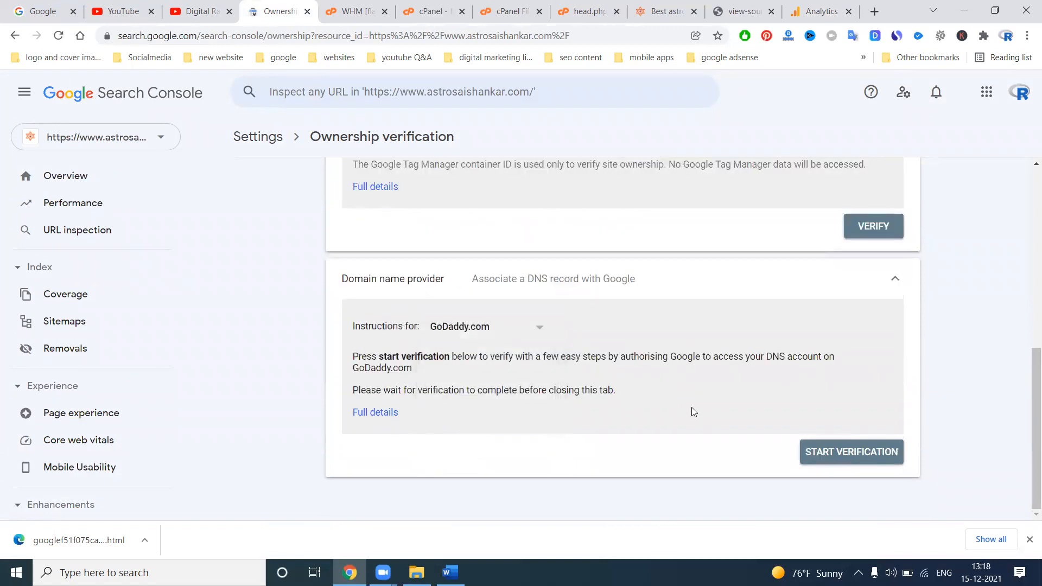
left_click(522, 330)
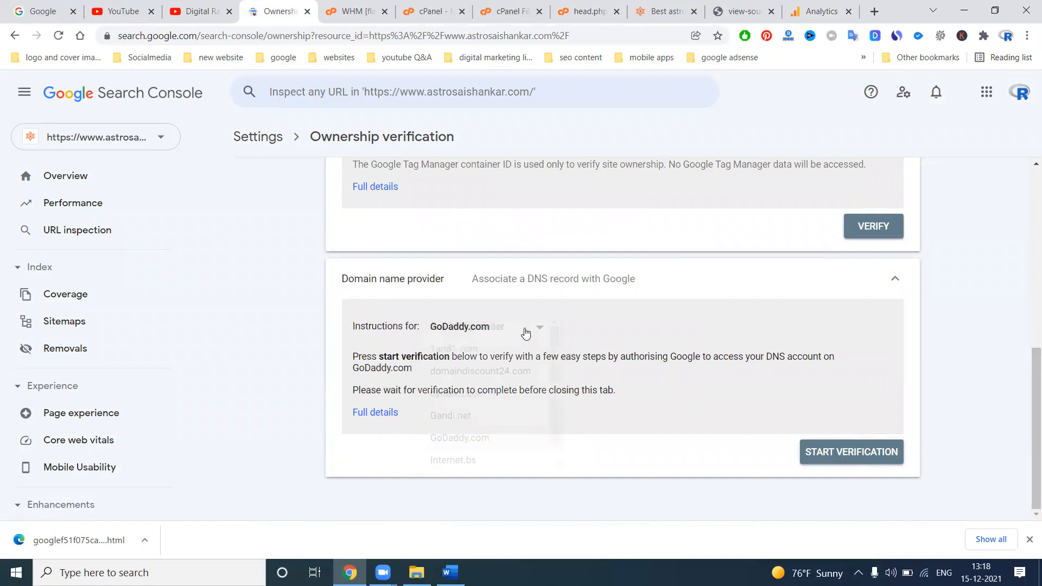
left_click(484, 331)
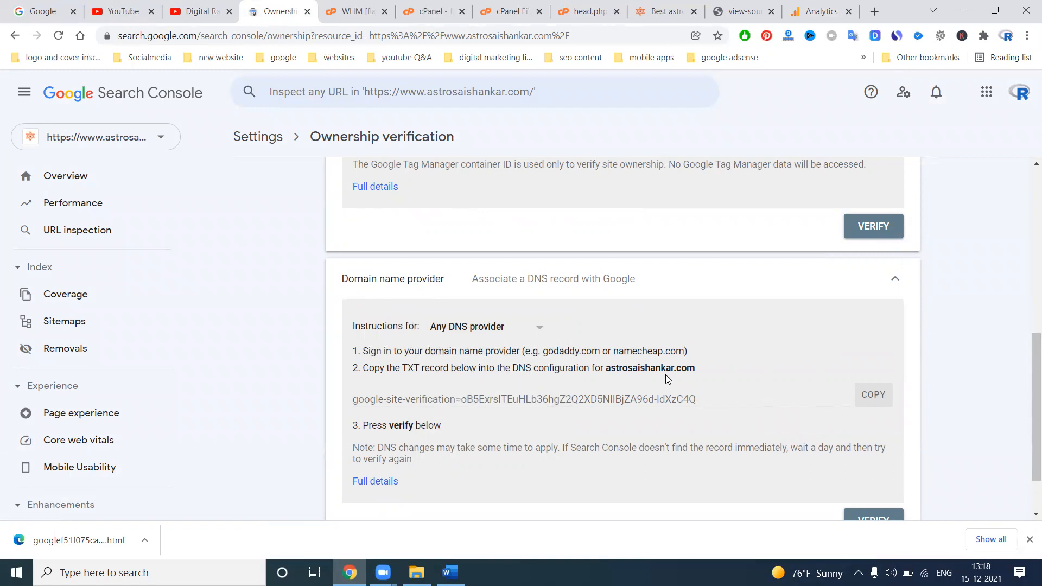
left_click(475, 332)
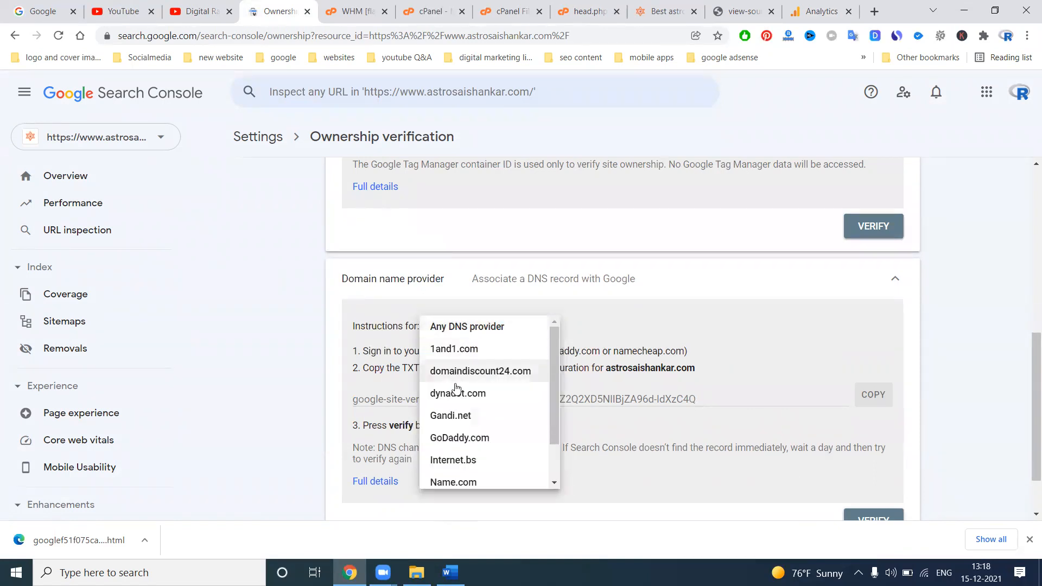
left_click(462, 398)
Try to verify the domain through GoDaddy.com, notify google.com from the Confirm Access page, and close the authorisation tab
left_click(473, 338)
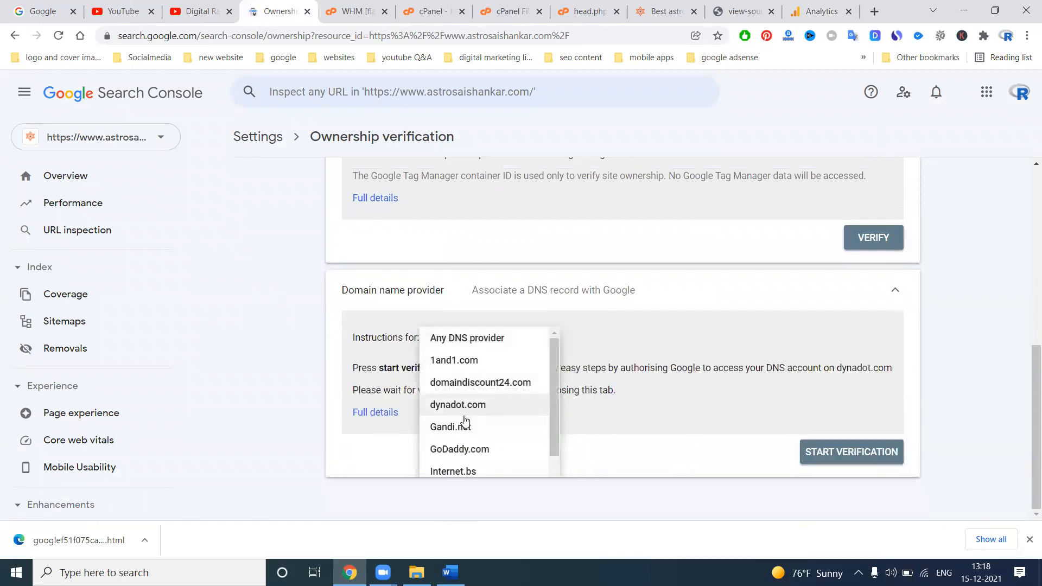
left_click(545, 448)
left_click(839, 464)
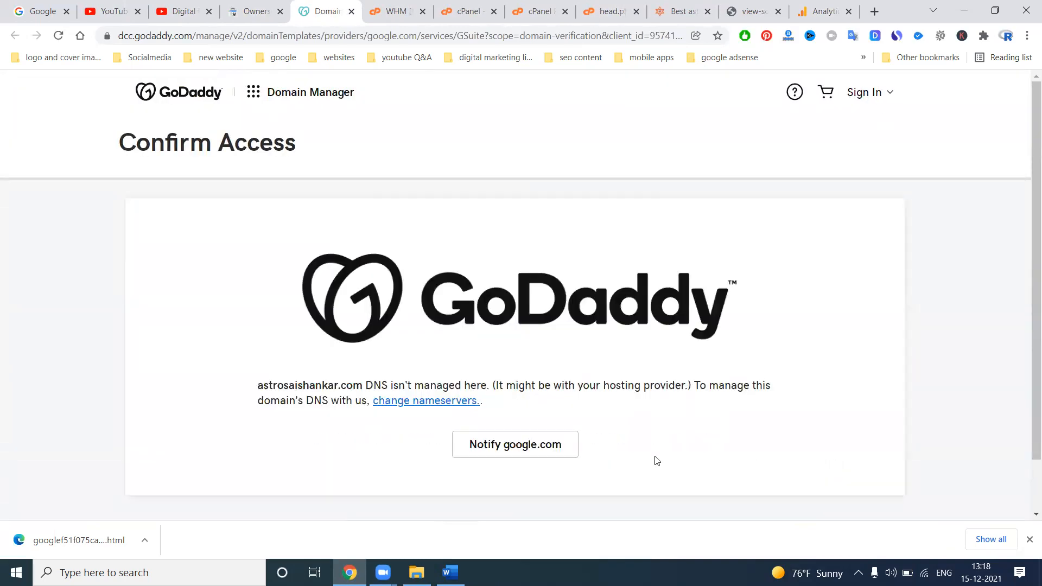
left_click(543, 455)
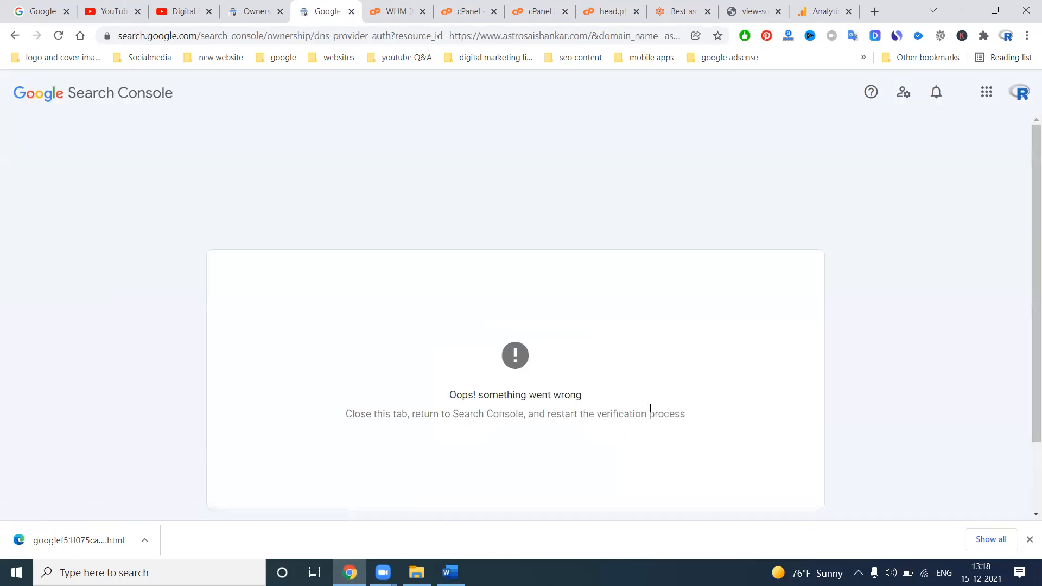
left_click(351, 12)
Set the domain provider instructions to Any DNS provider and copy the google-site-verification TXT record
left_click(542, 349)
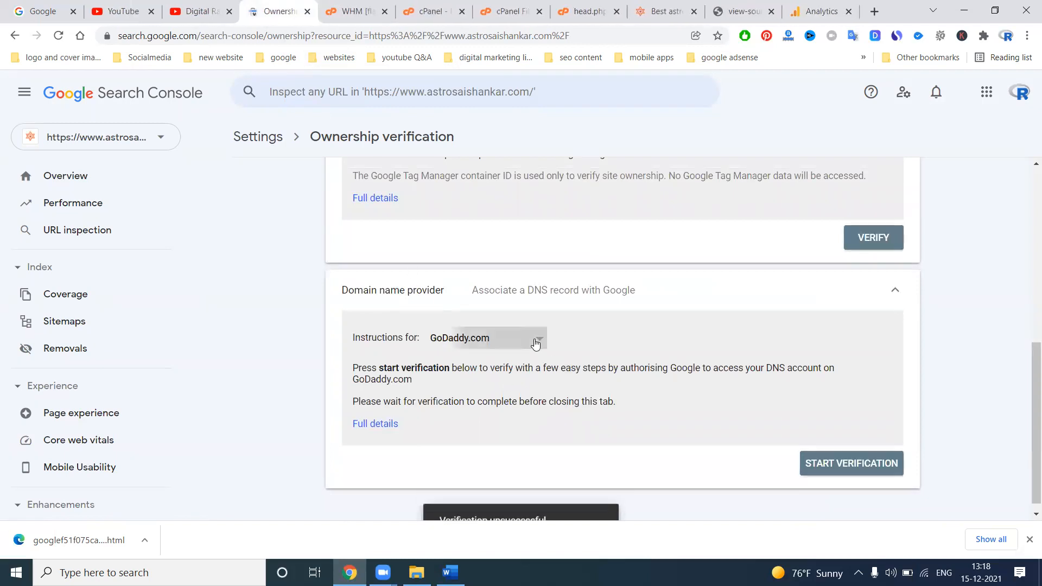
left_click(467, 337)
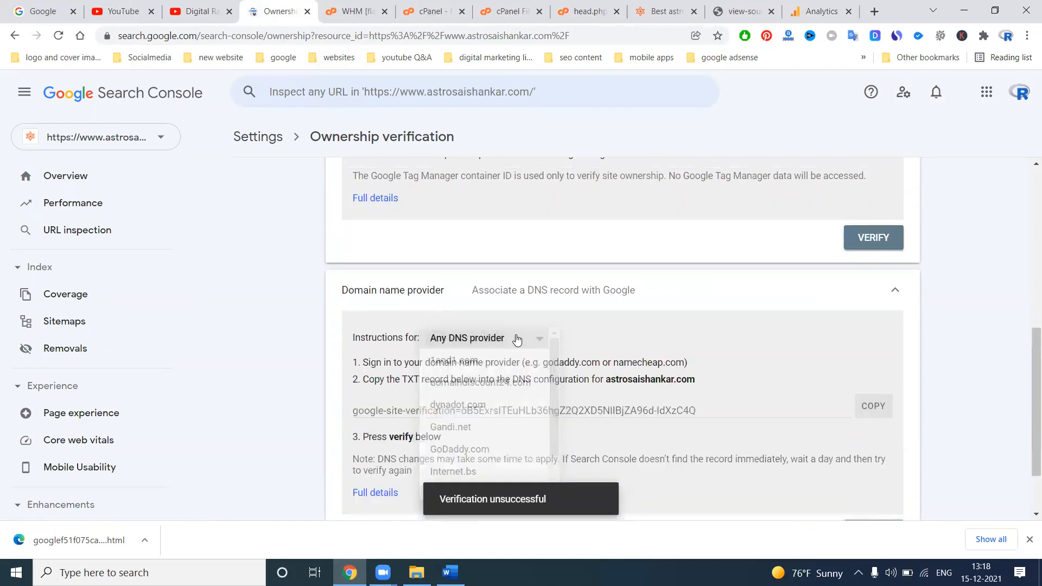
left_click(859, 409)
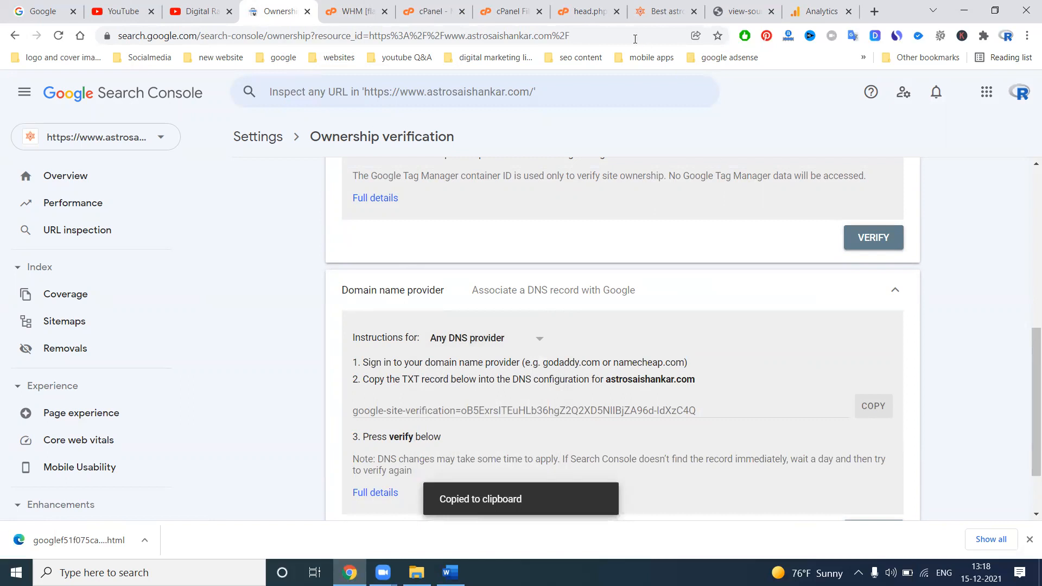
Paste the copied google-site-verification TXT record on a new line below the verification meta tag in head.php and save the file
left_click(587, 11)
left_click(271, 207)
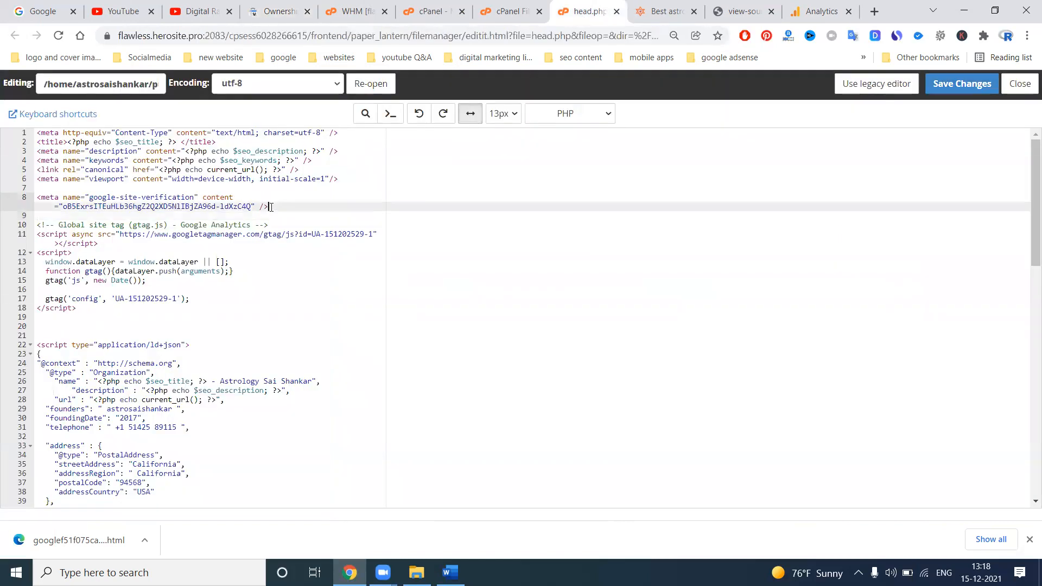
key("Return")
key("Return")
key("ctrl+v")
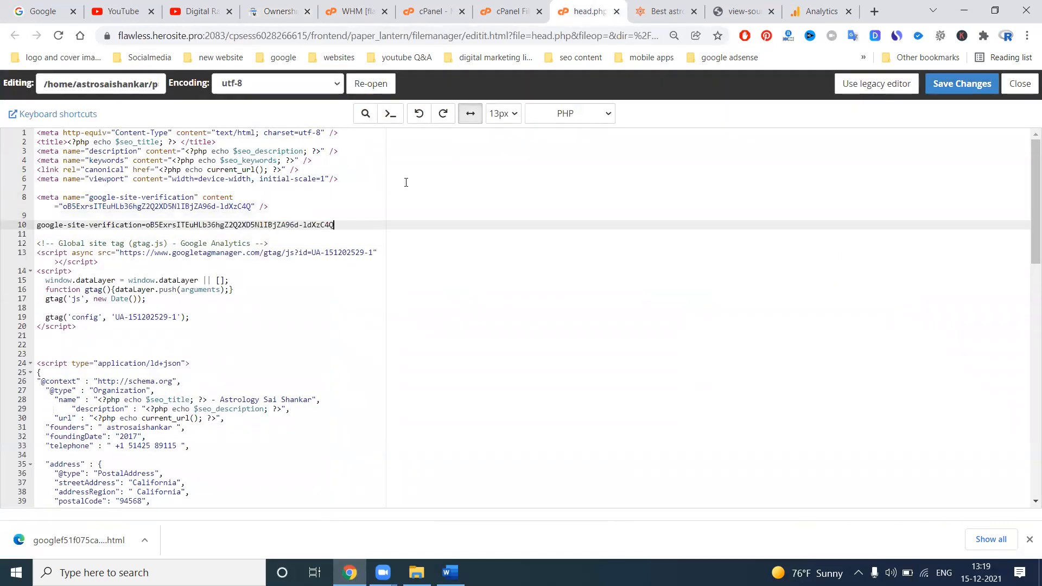
left_click(974, 86)
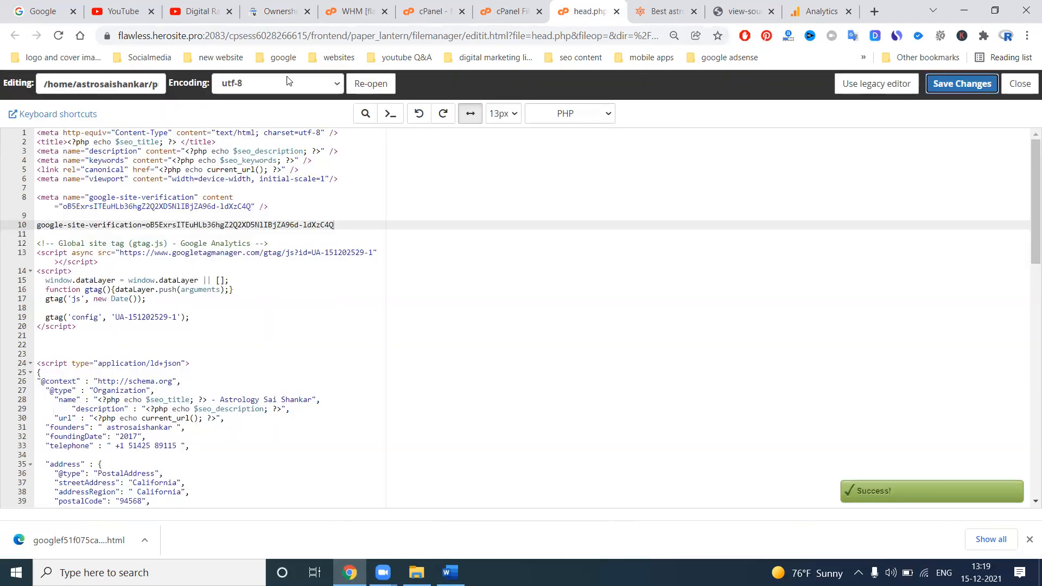
Return to Search Console and try to verify ownership with the Domain name provider method
left_click(270, 12)
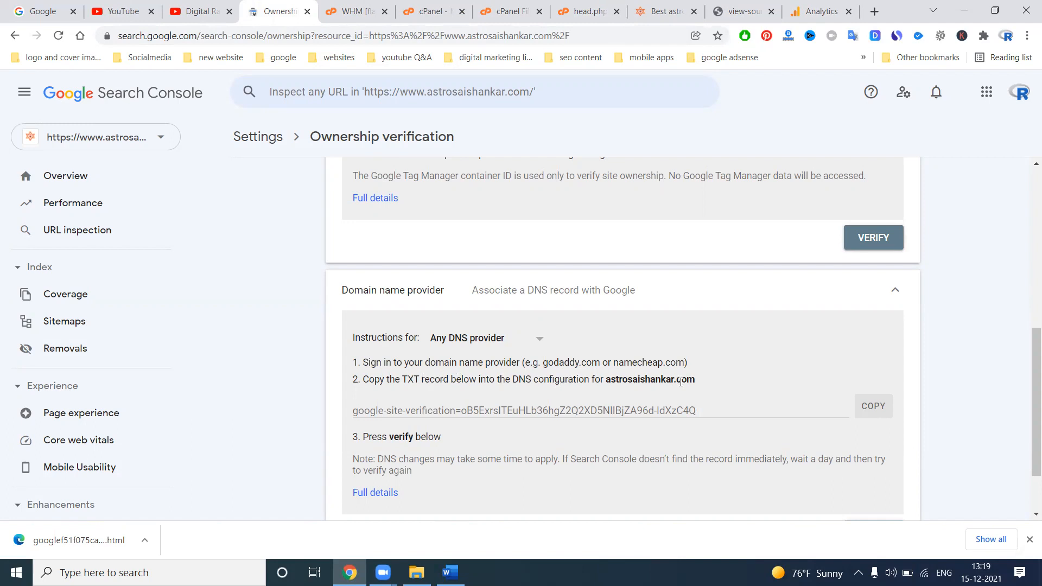
scroll(817, 393, "down", 2)
left_click(858, 455)
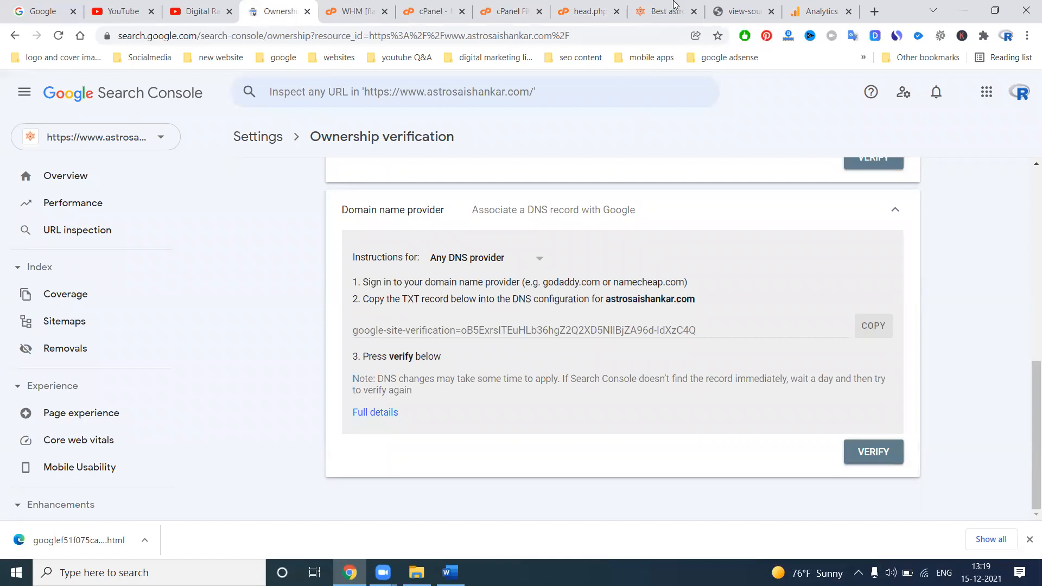
Delete the pasted google-site-verification TXT record line from head.php and save the file
left_click(591, 11)
left_click_drag(334, 225, 36, 230)
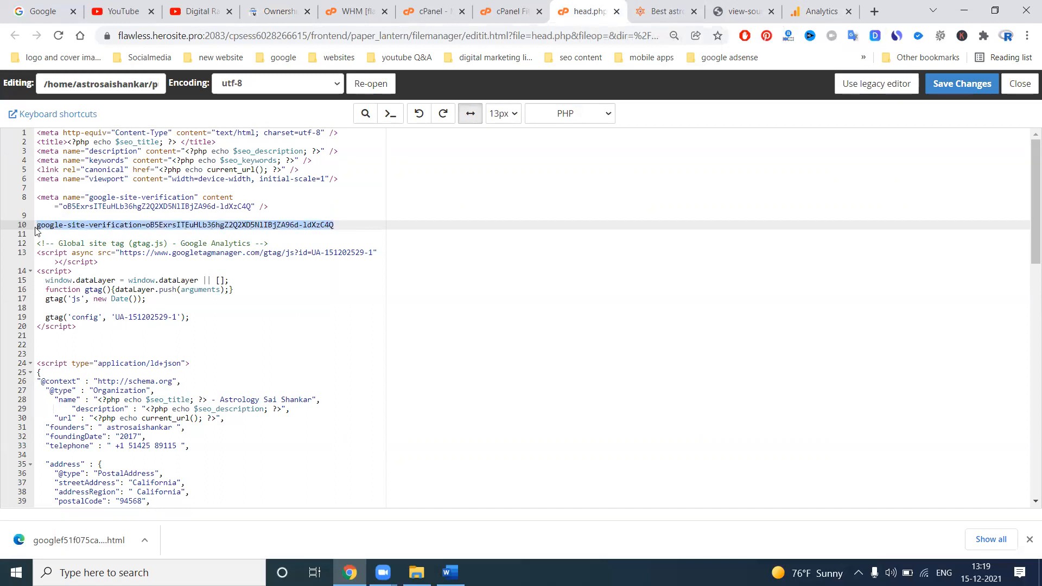
key("BackSpace")
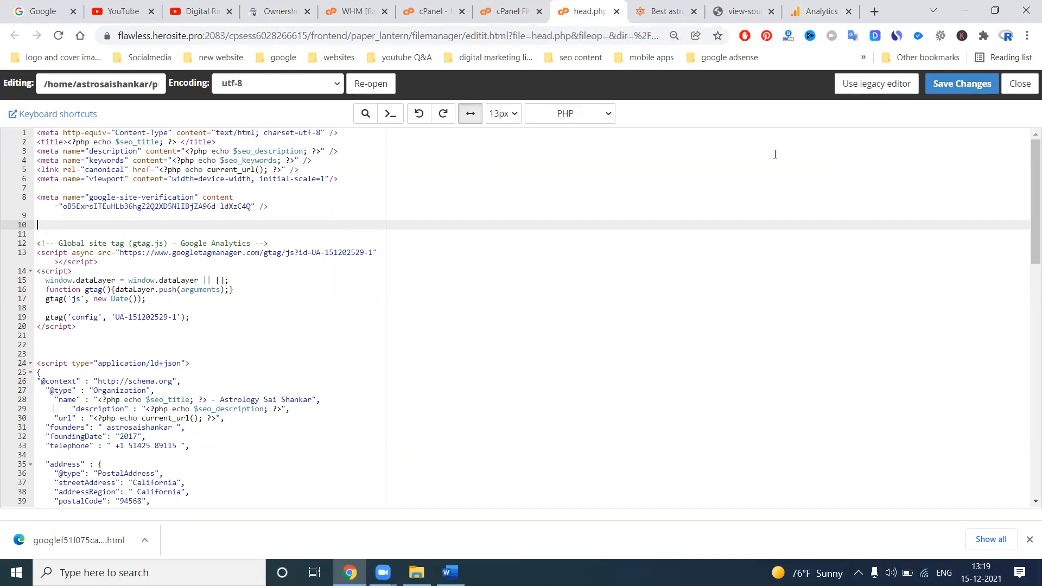
left_click(962, 83)
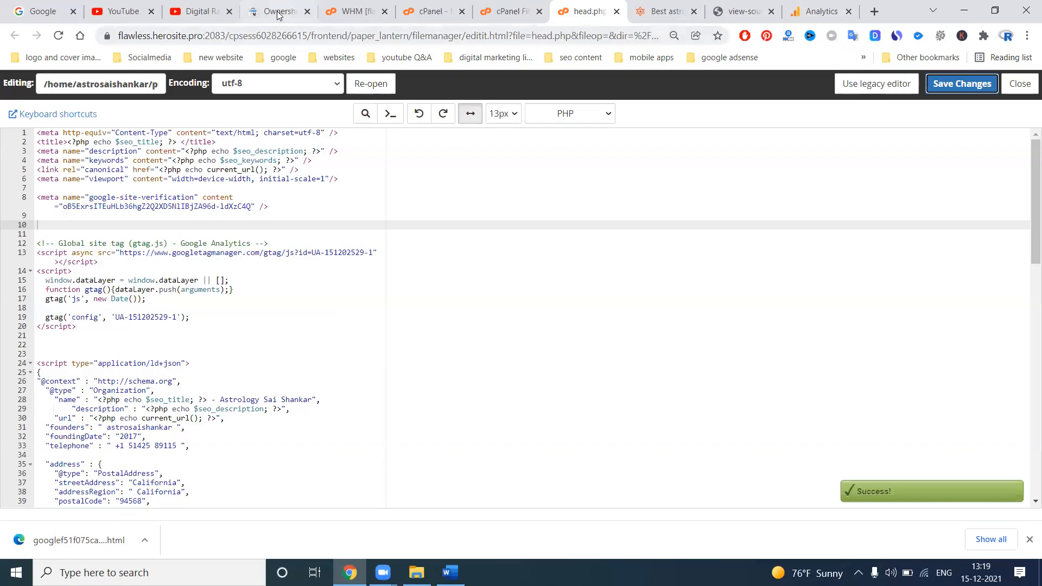
In Search Console, collapse the Domain name provider and Google Tag Manager methods, then expand the Domain name provider instructions again
left_click(276, 11)
scroll(447, 375, "up", 2)
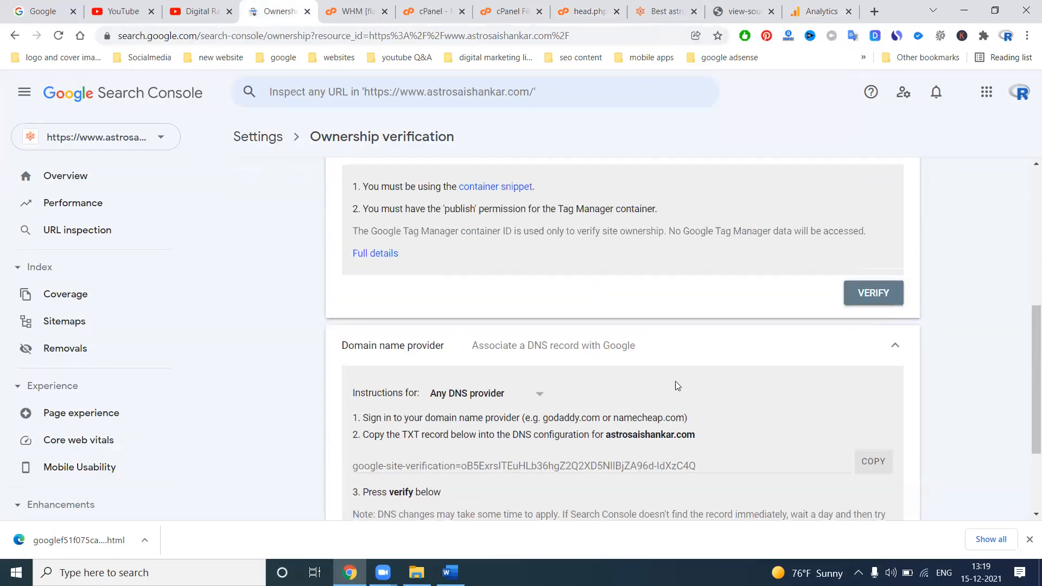
left_click(896, 350)
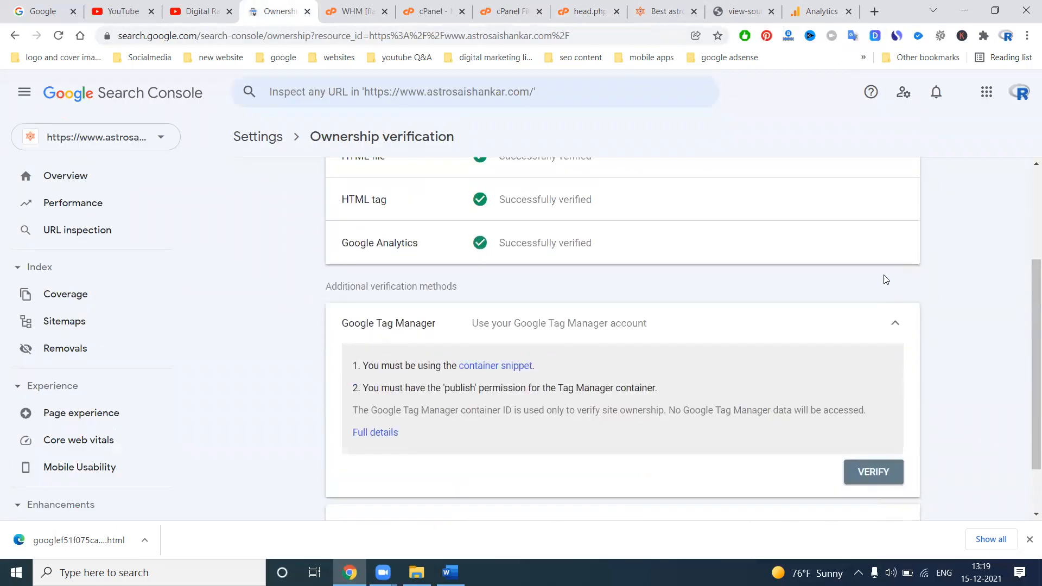
left_click(896, 322)
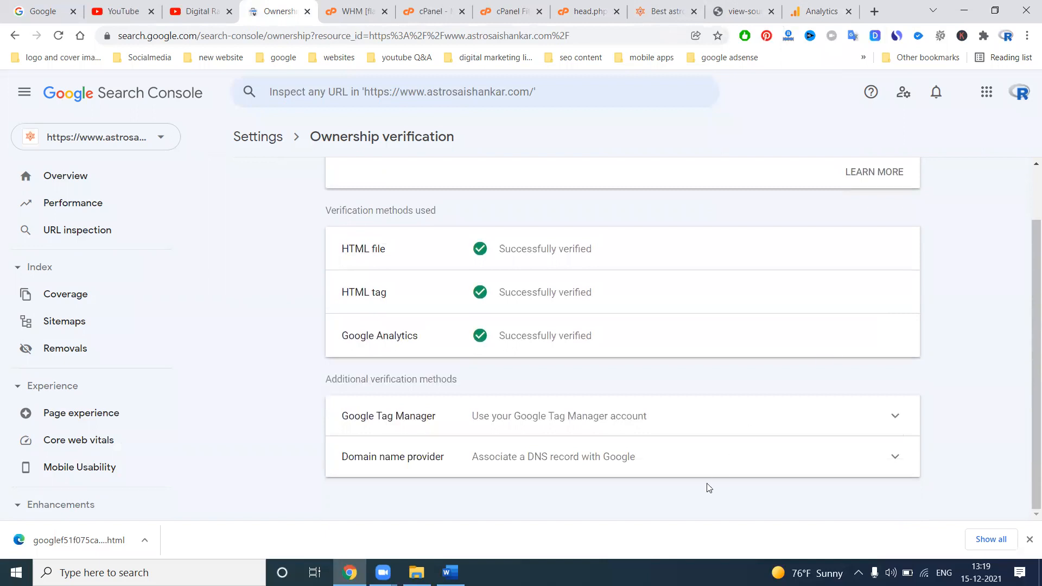
left_click(597, 461)
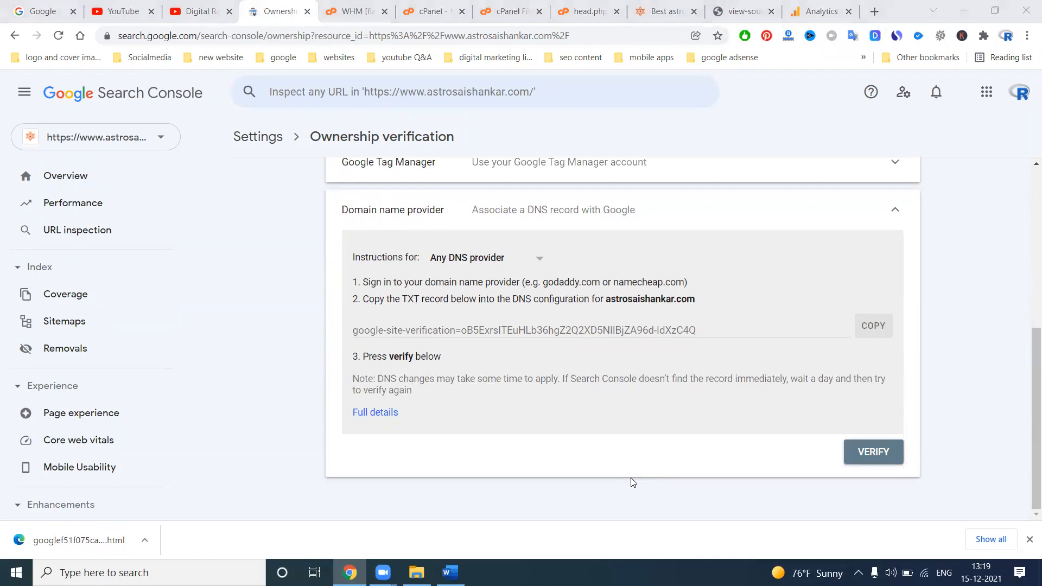
Open the GoDaddy website in a new tab and go to the account's My Products page
left_click(870, 14)
type("goda")
key("Return")
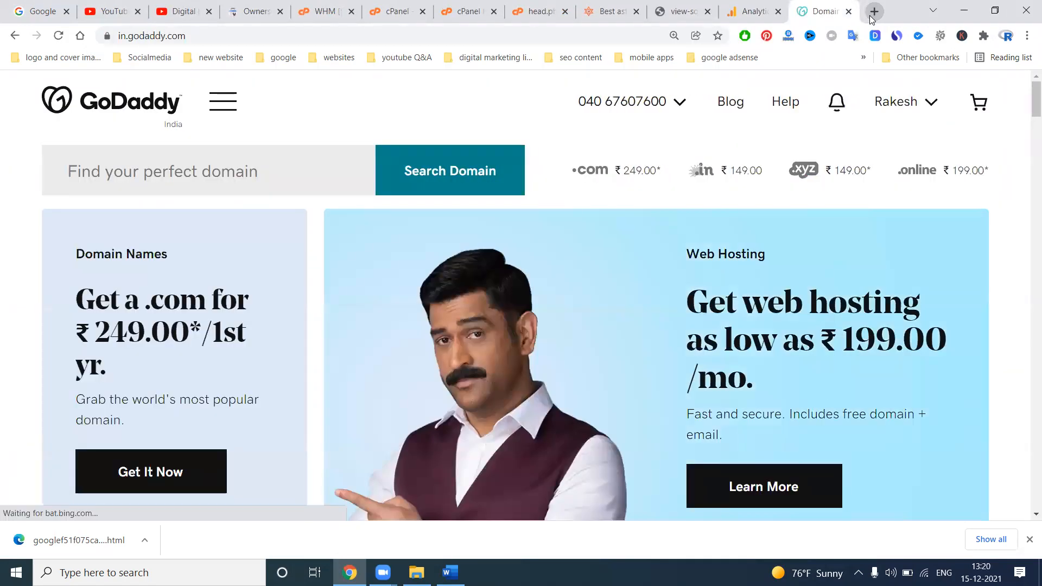
left_click(929, 102)
left_click(755, 273)
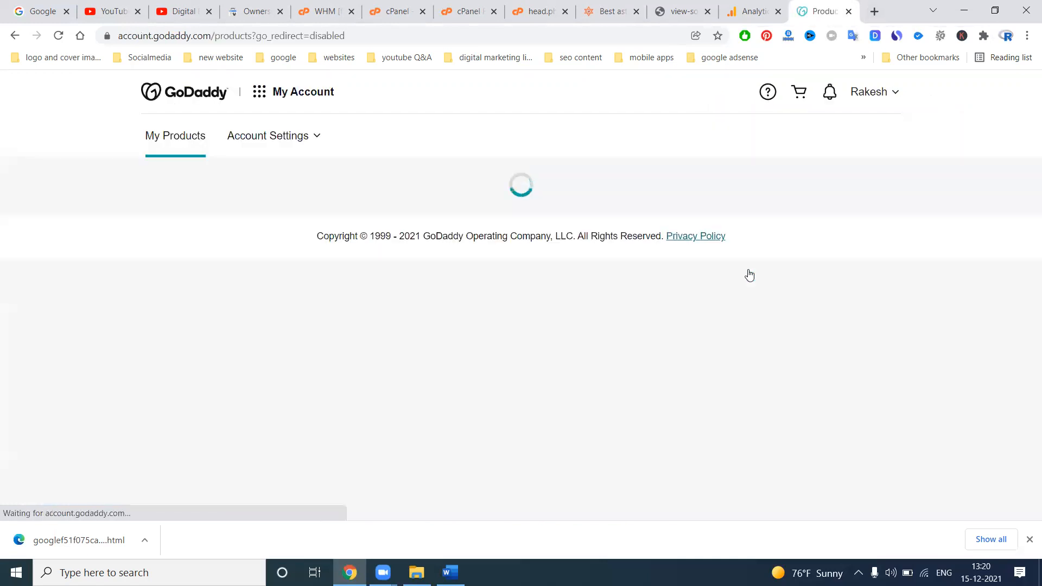
Expand the domain list on the GoDaddy products page until all domains are displayed
scroll(204, 300, "down", 3)
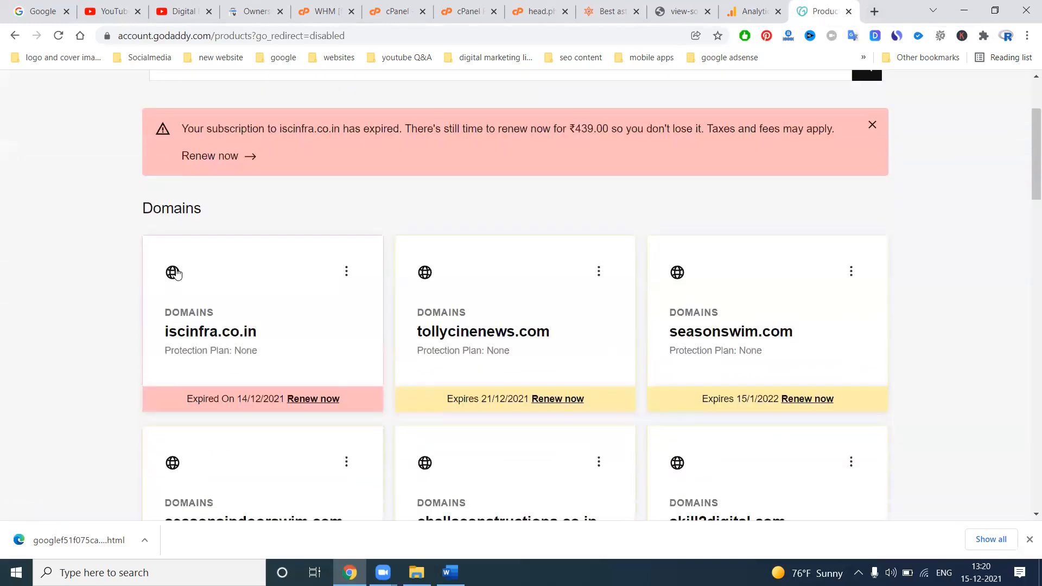
scroll(175, 305, "down", 15)
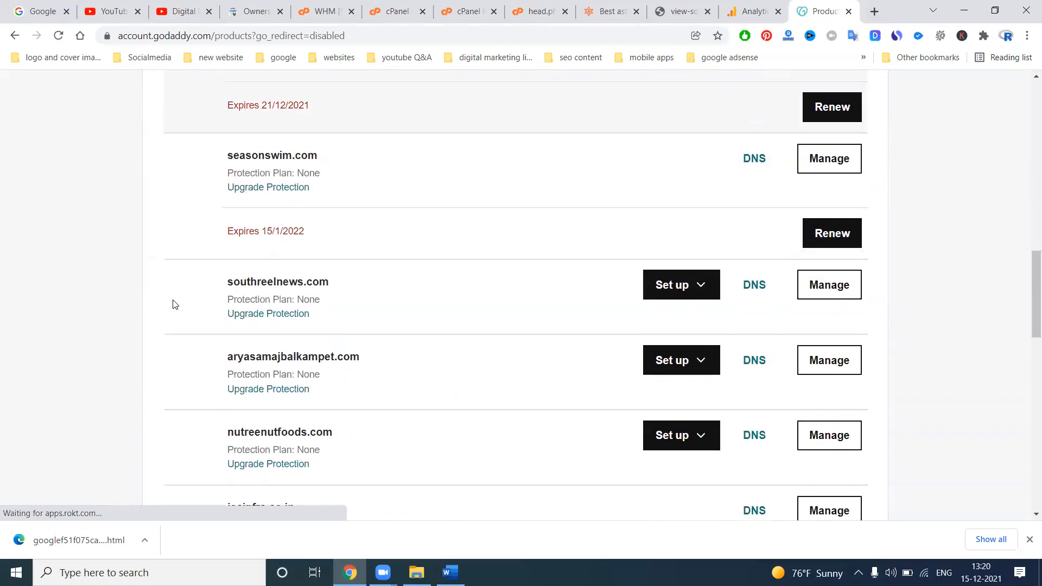
scroll(175, 304, "down", 9)
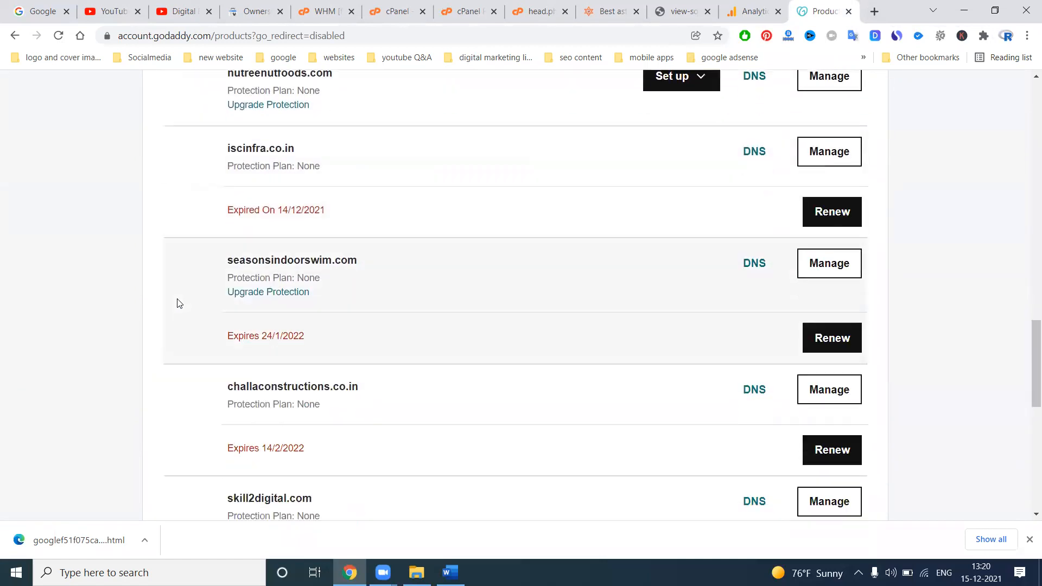
scroll(177, 302, "down", 7)
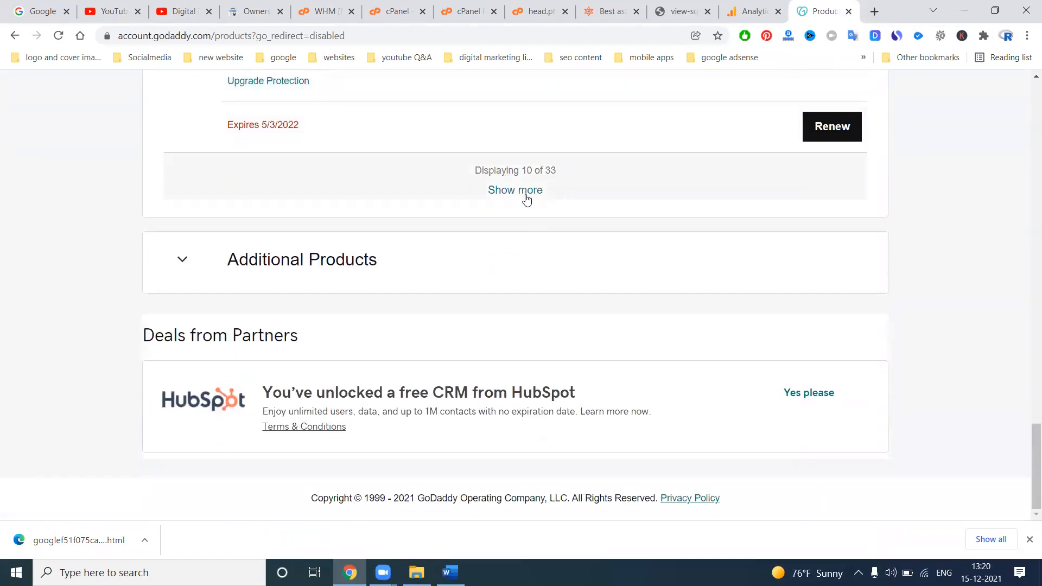
left_click(526, 197)
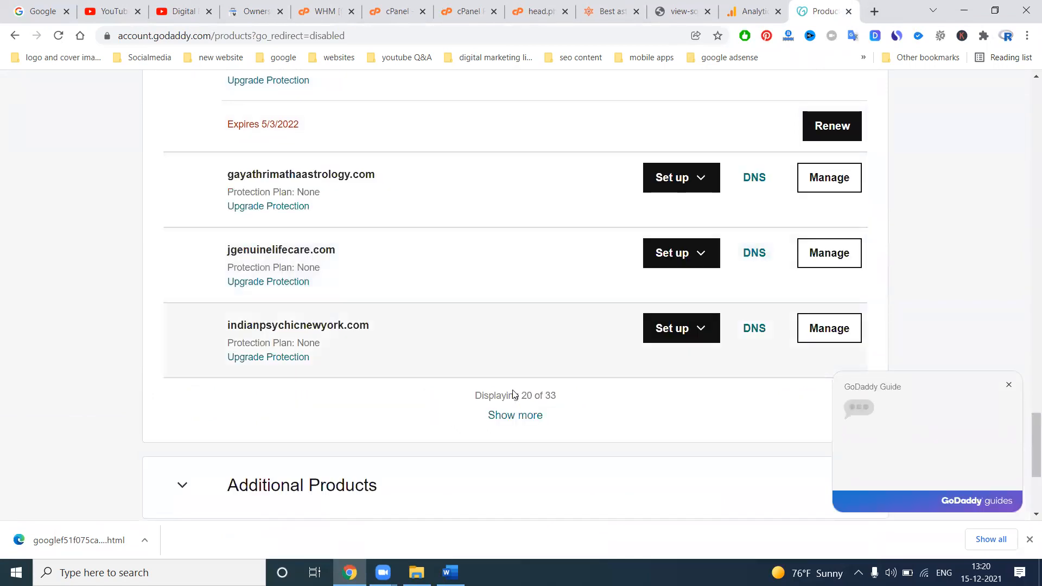
left_click(515, 415)
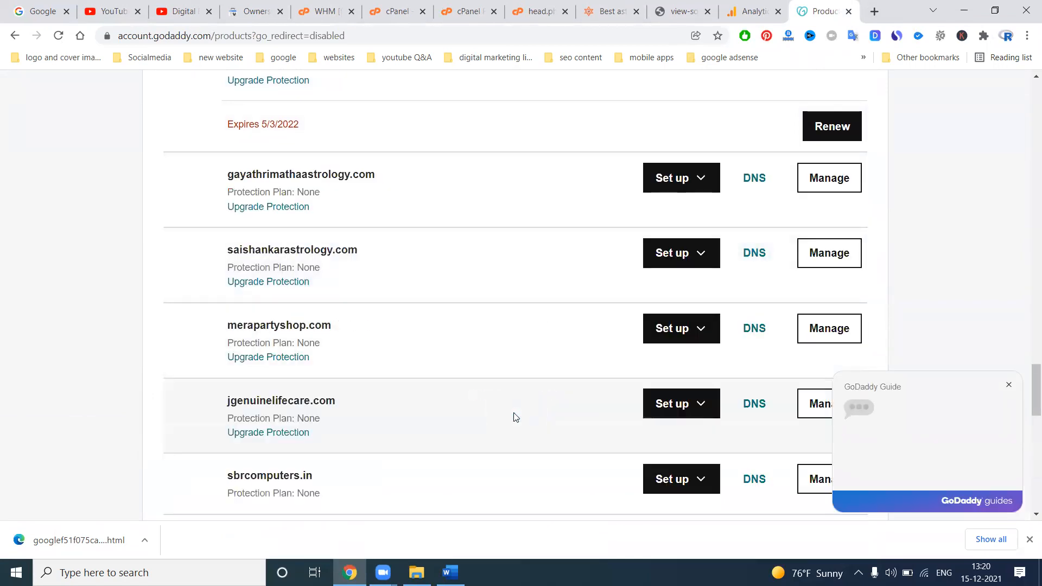
scroll(515, 417, "down", 4)
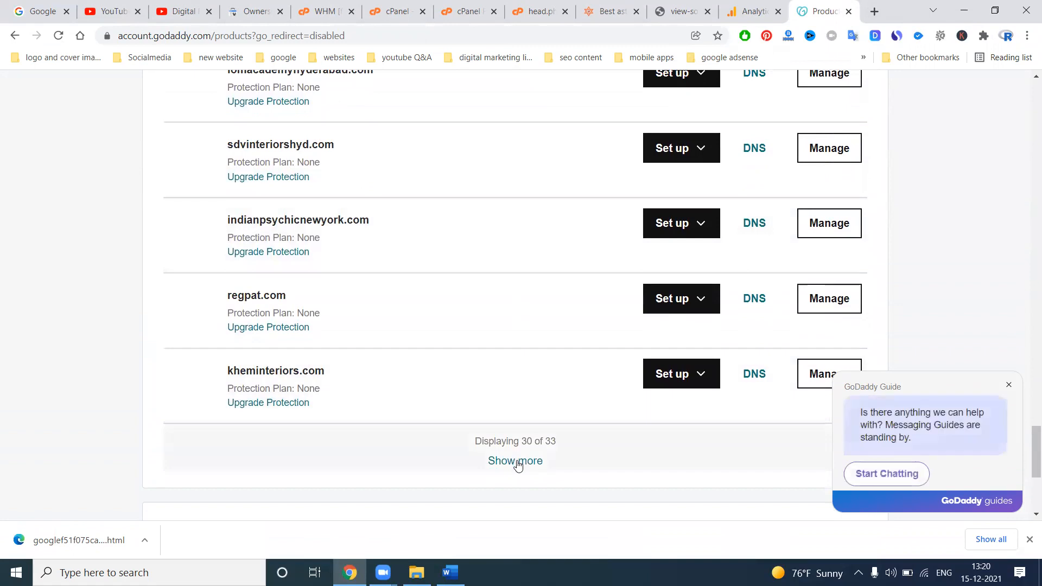
left_click(517, 460)
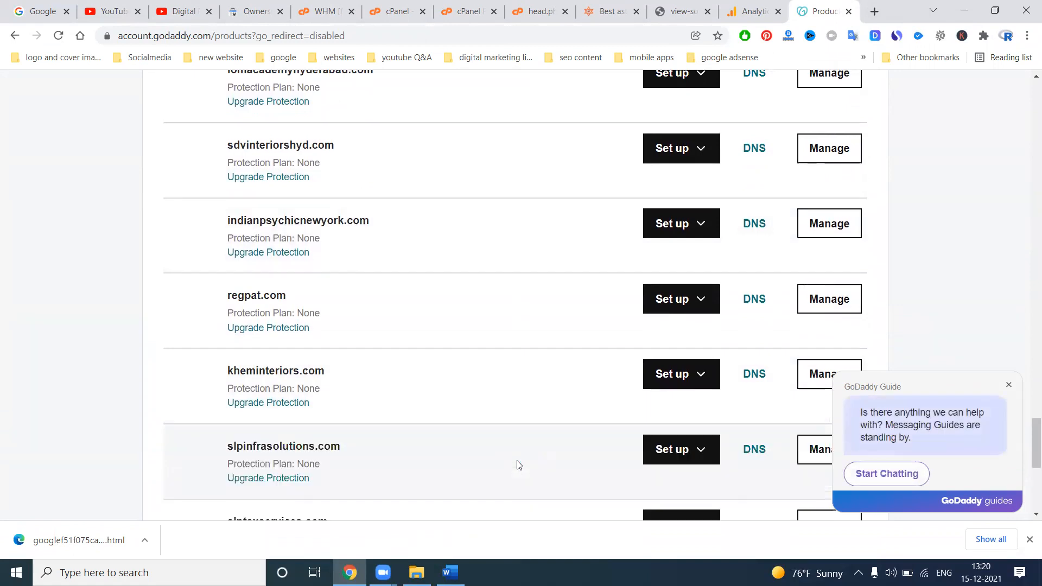
Find "astro" on the page and open the DNS management for astrosaishankar.com
key("ctrl+f")
type("astro")
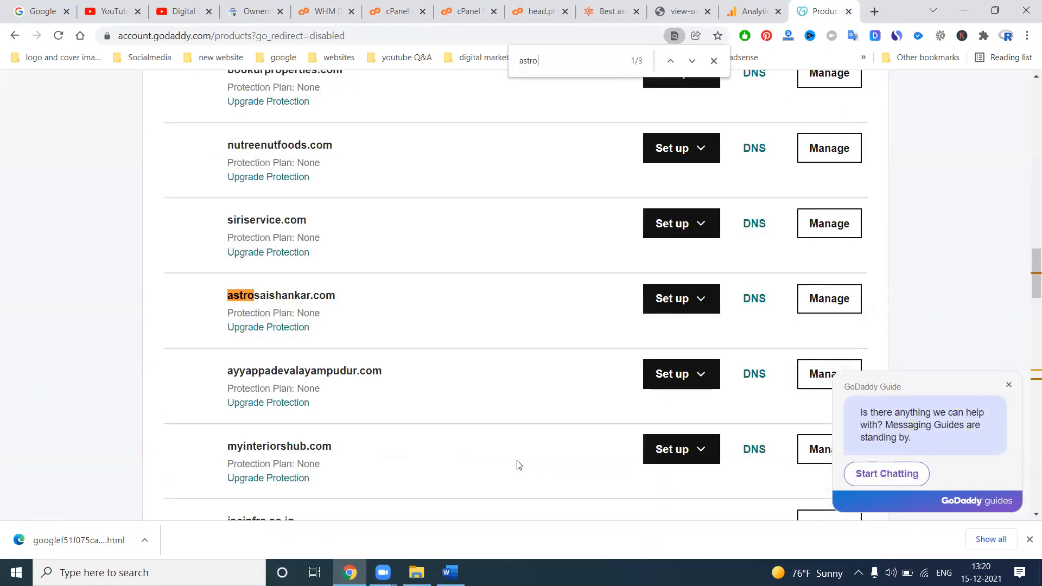
left_click(760, 303)
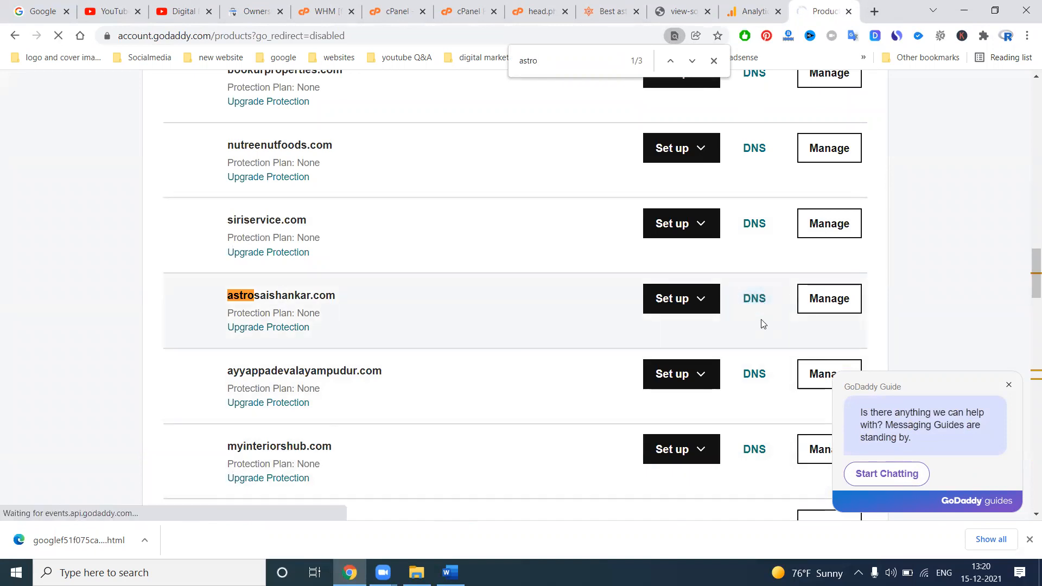
Examine the DNS Records, Nameservers and remaining sections of the astrosaishankar.com DNS page, closing the extra tab opened from the DNS Records link
scroll(885, 300, "down", 5)
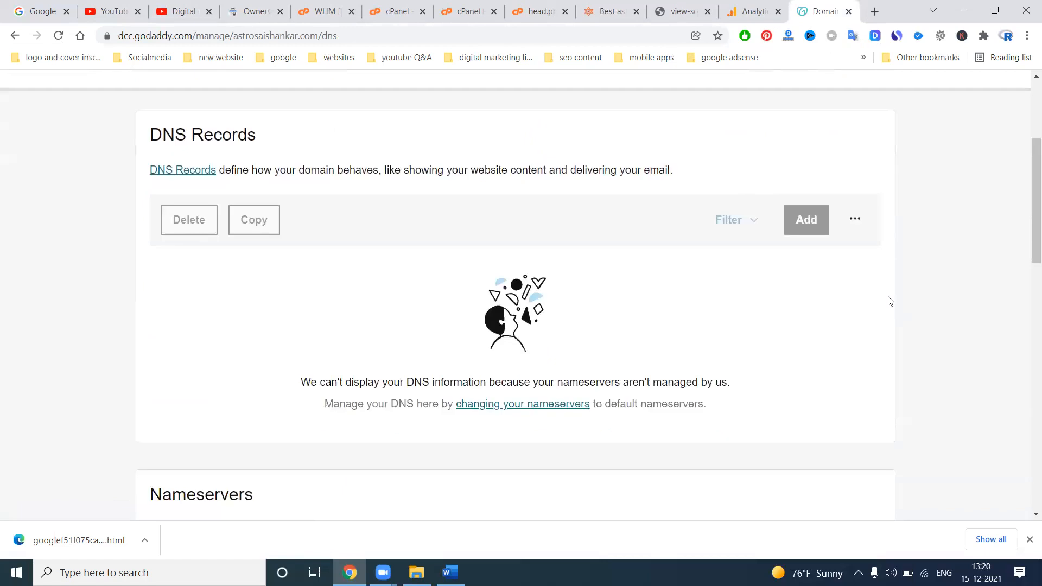
left_click(191, 170)
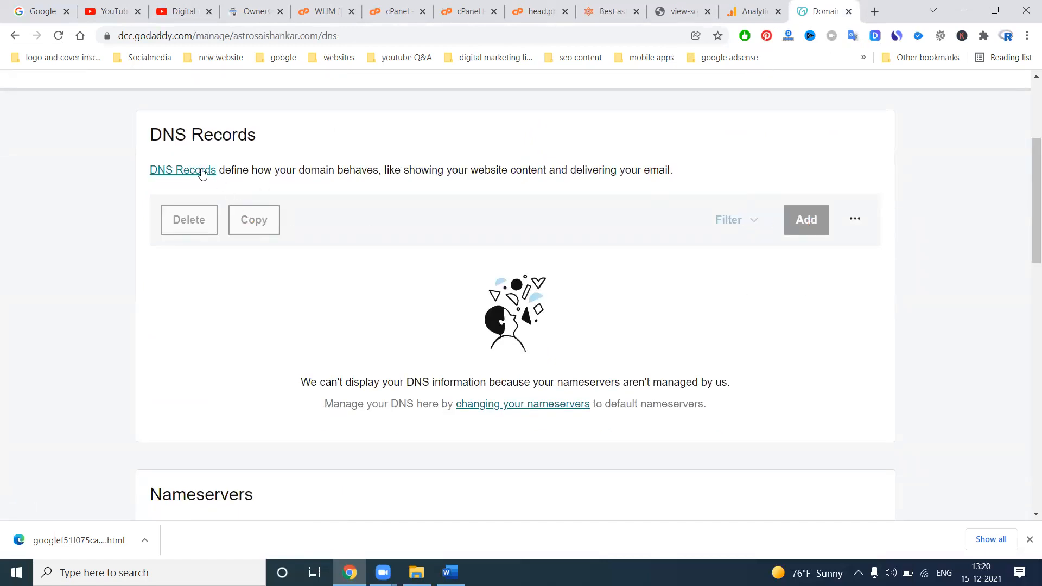
left_click(201, 172)
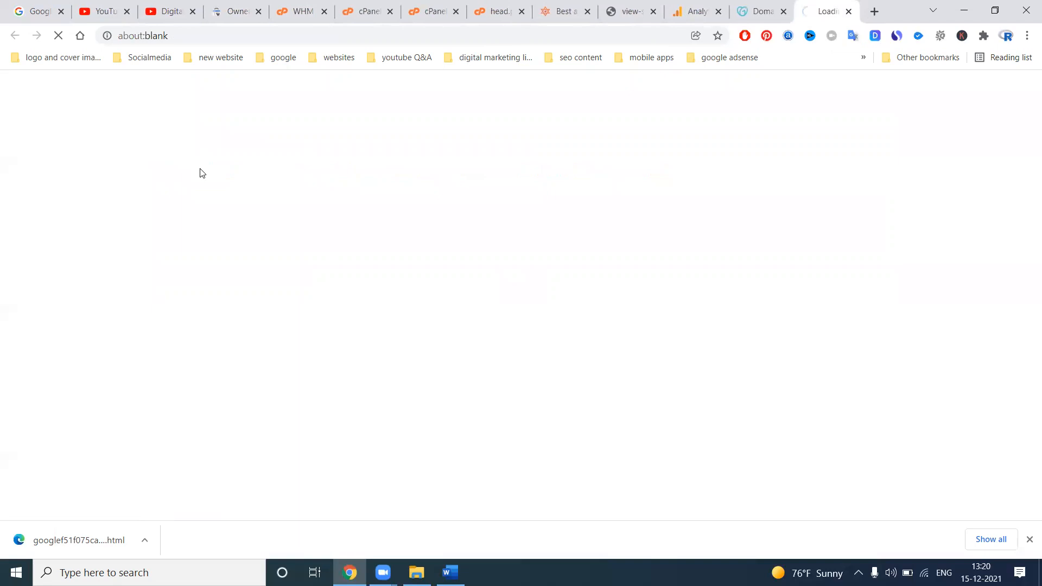
left_click(849, 11)
scroll(806, 234, "down", 4)
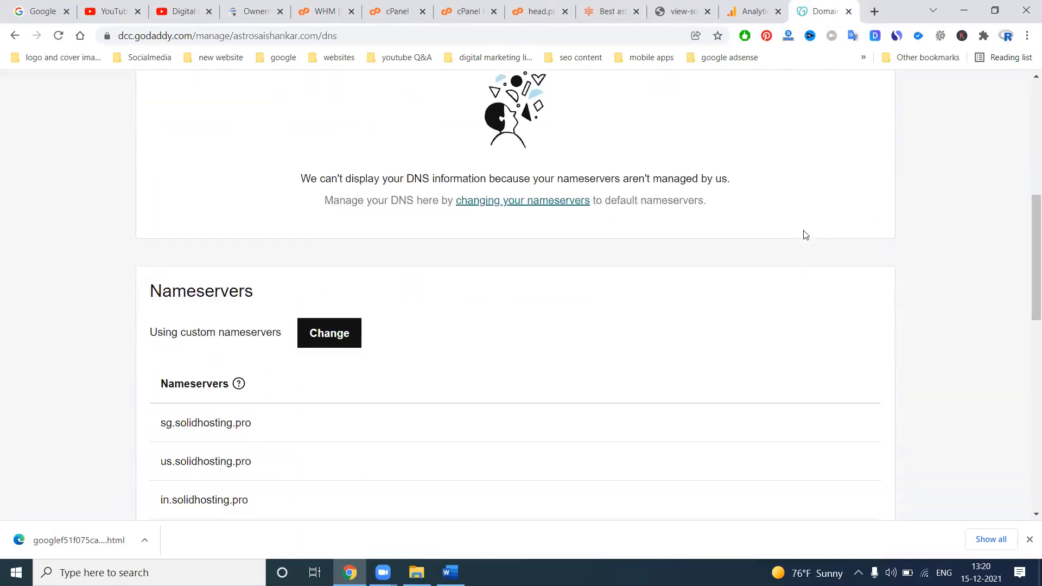
scroll(805, 235, "down", 3)
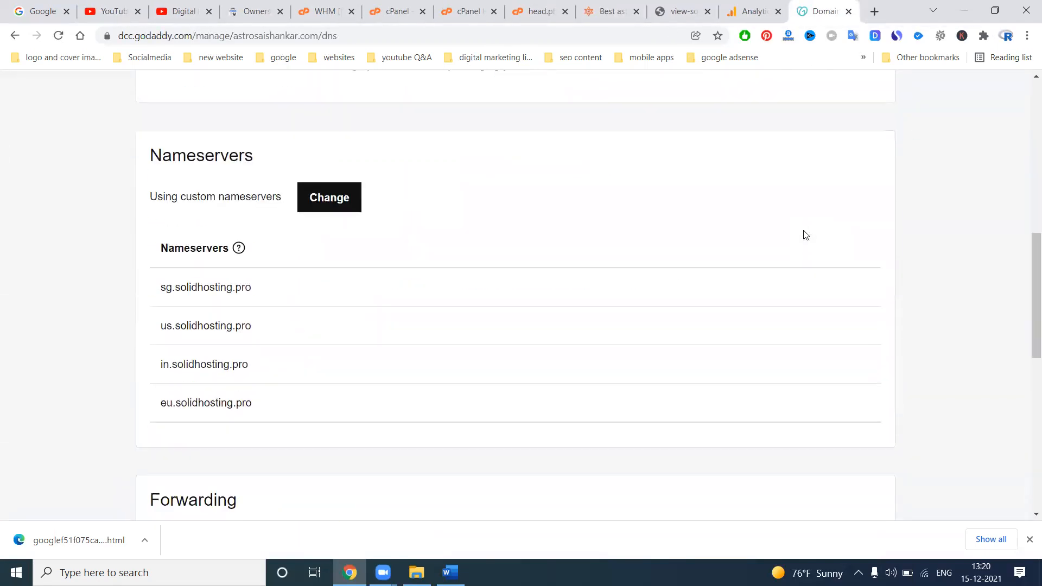
scroll(805, 235, "down", 10)
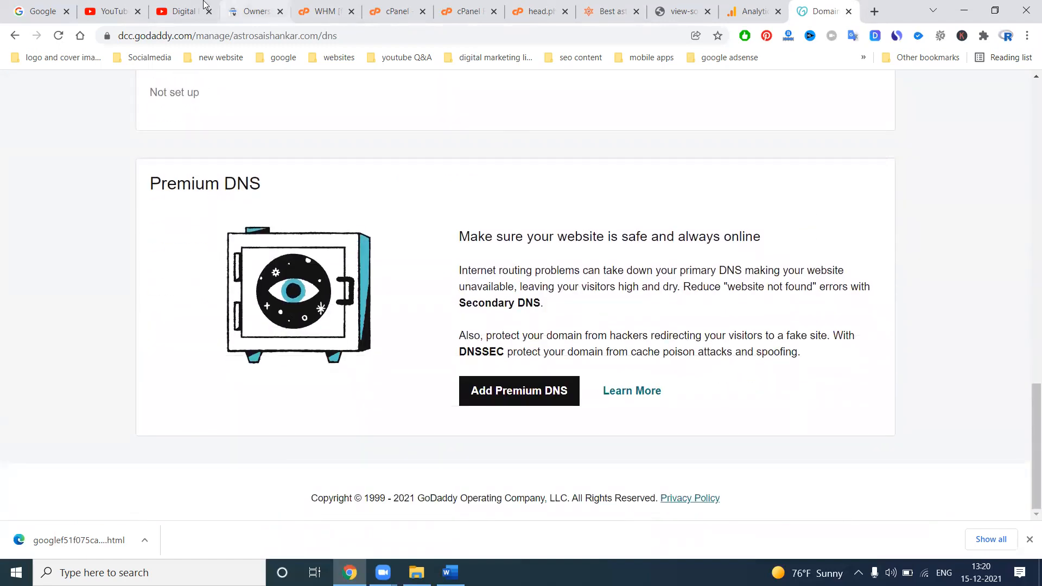
Return to Search Console and review the TXT record instruction for astrosaishankar.com and the verification methods used
left_click(251, 5)
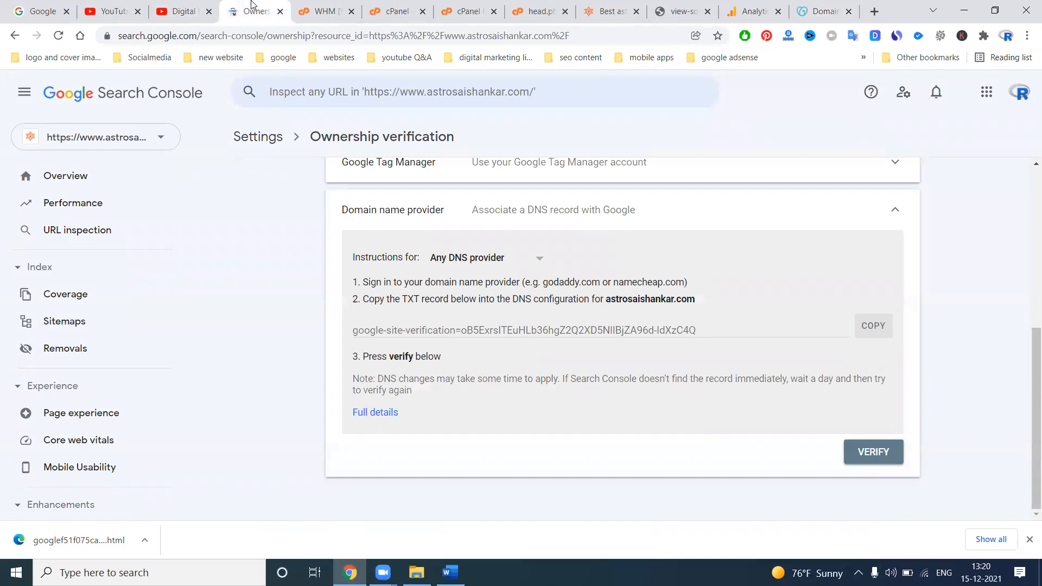
left_click_drag(401, 298, 687, 300)
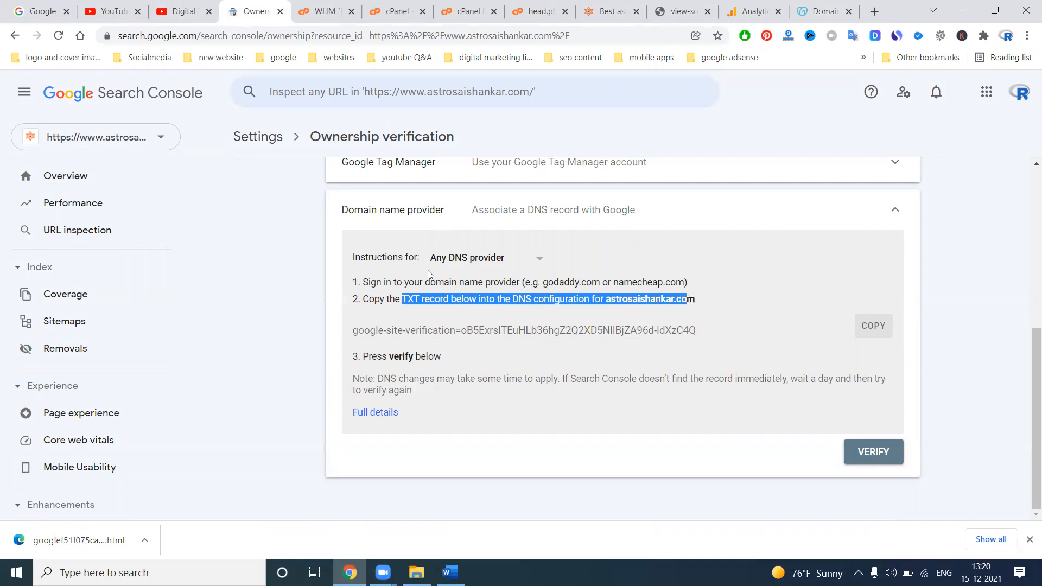
scroll(345, 275, "up", 5)
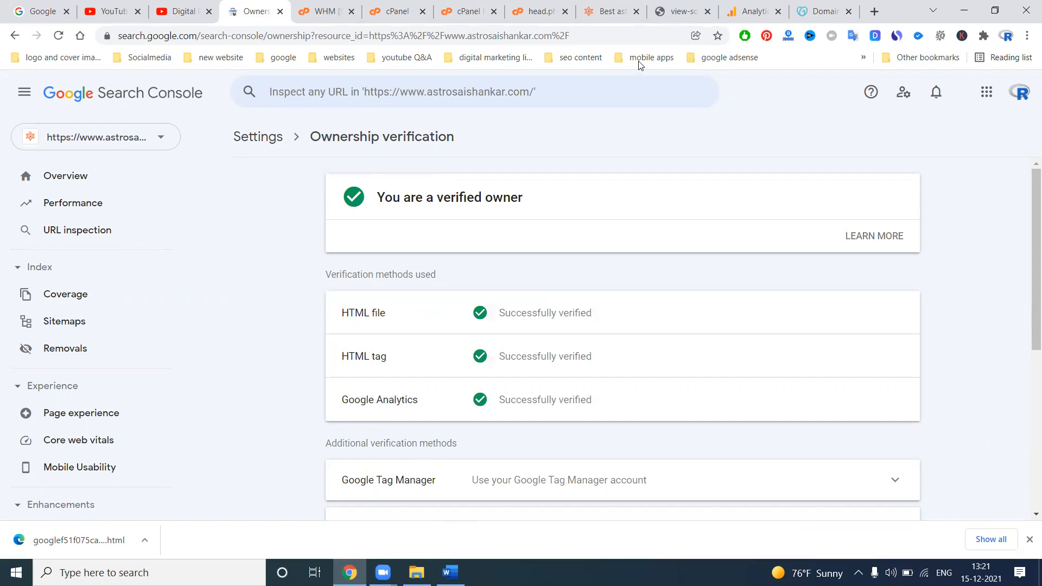
View the astrosaishankar.com home page and its Google Analytics home report
left_click(603, 9)
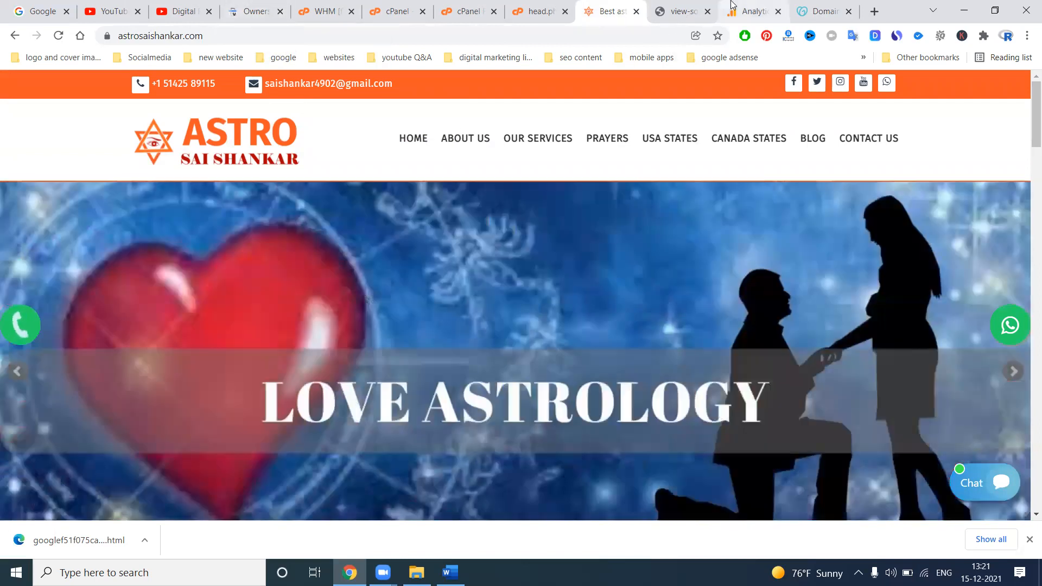
left_click(731, 6)
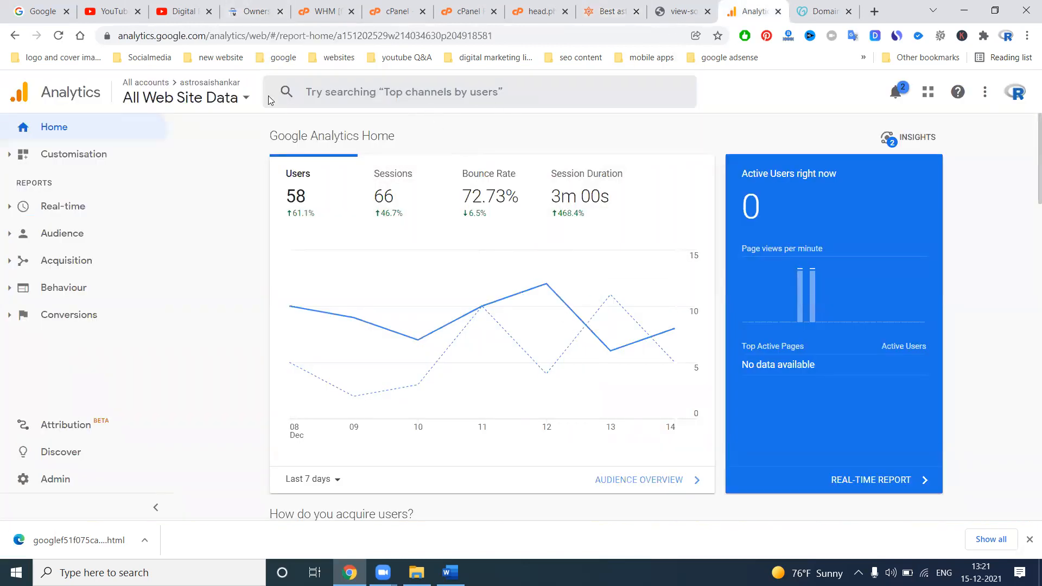
Return to the Search Console overview for astrosaishankar.com and examine its Search Console Insights report through the most popular content section
left_click(253, 12)
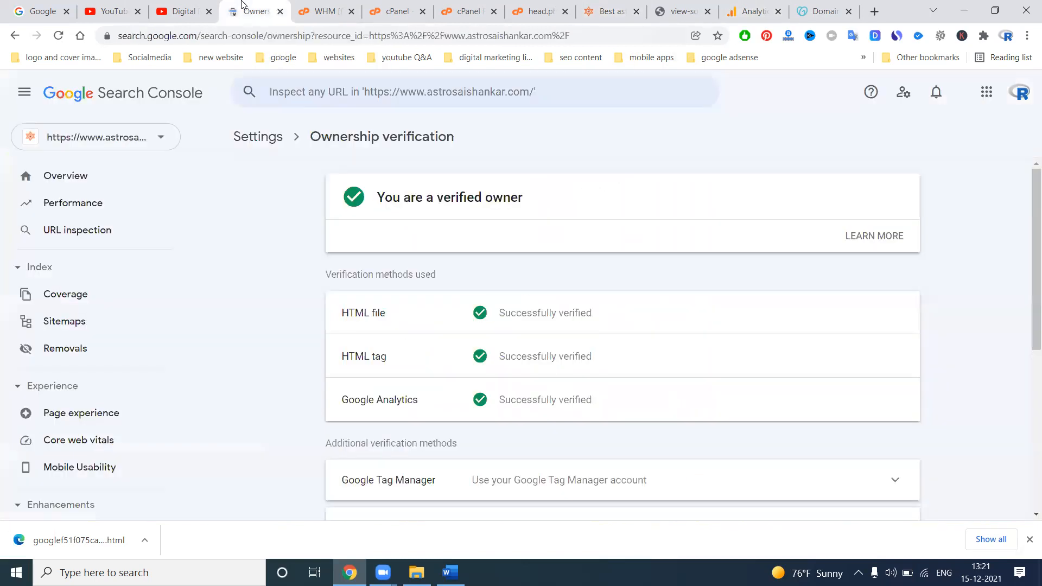
left_click(110, 175)
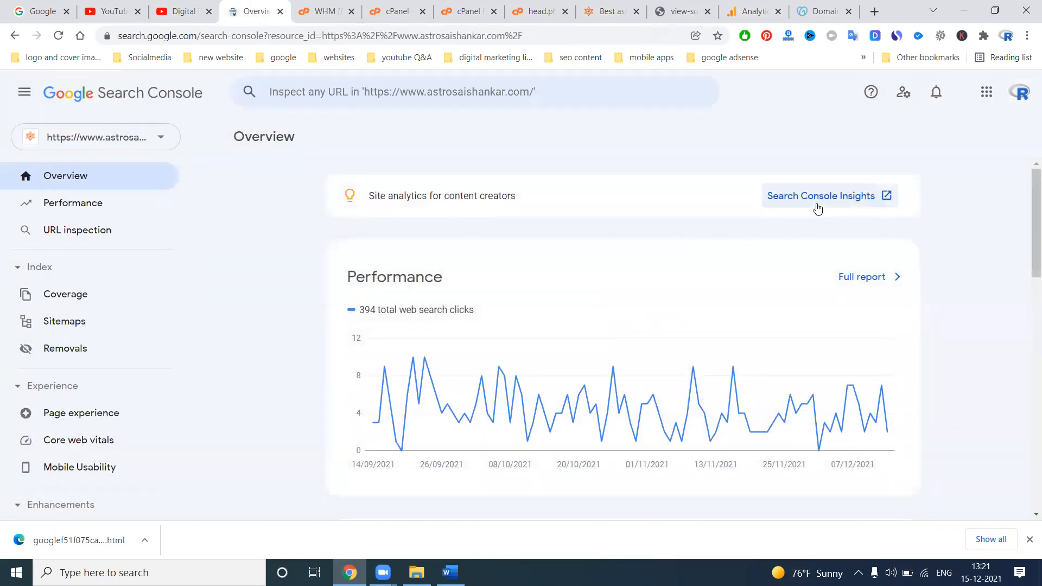
left_click(818, 208)
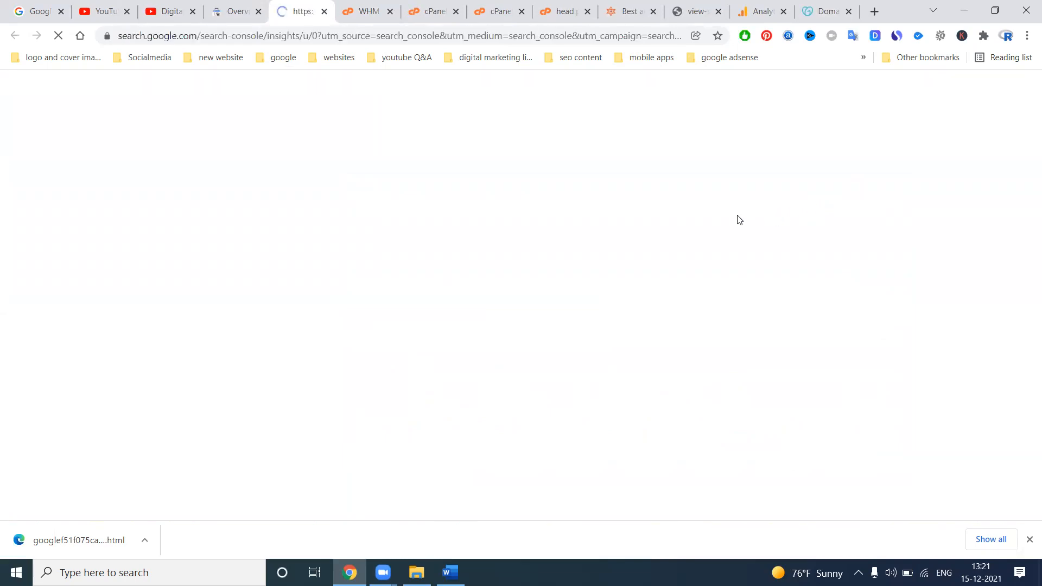
scroll(736, 227, "down", 8)
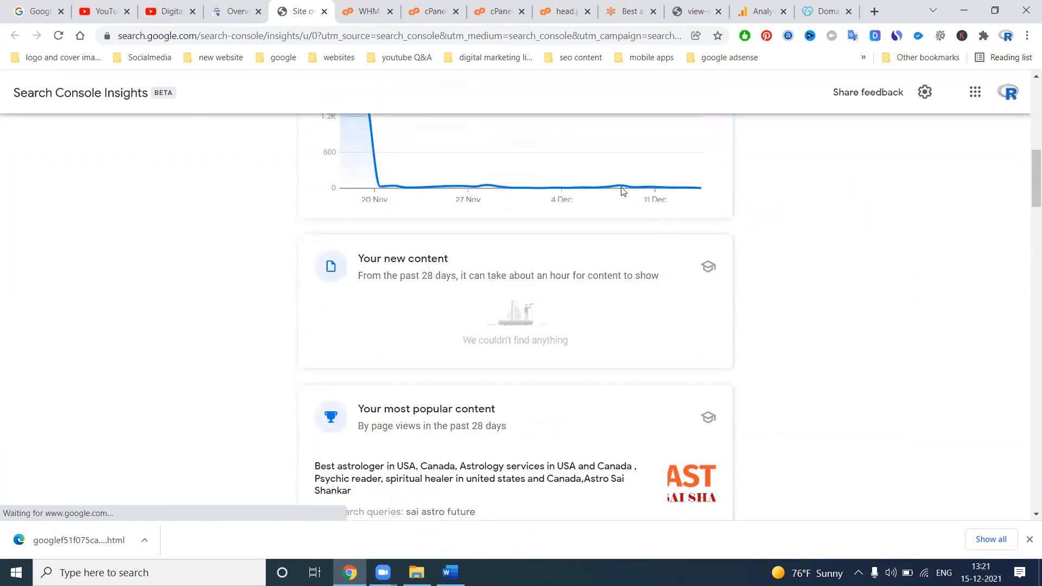
mouse_move(700, 188)
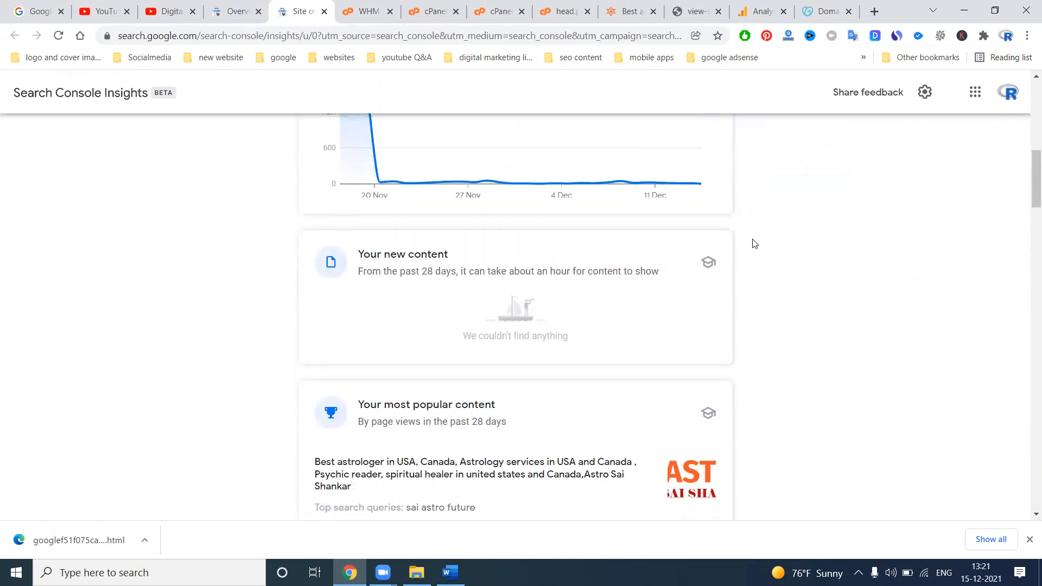
scroll(754, 243, "down", 4)
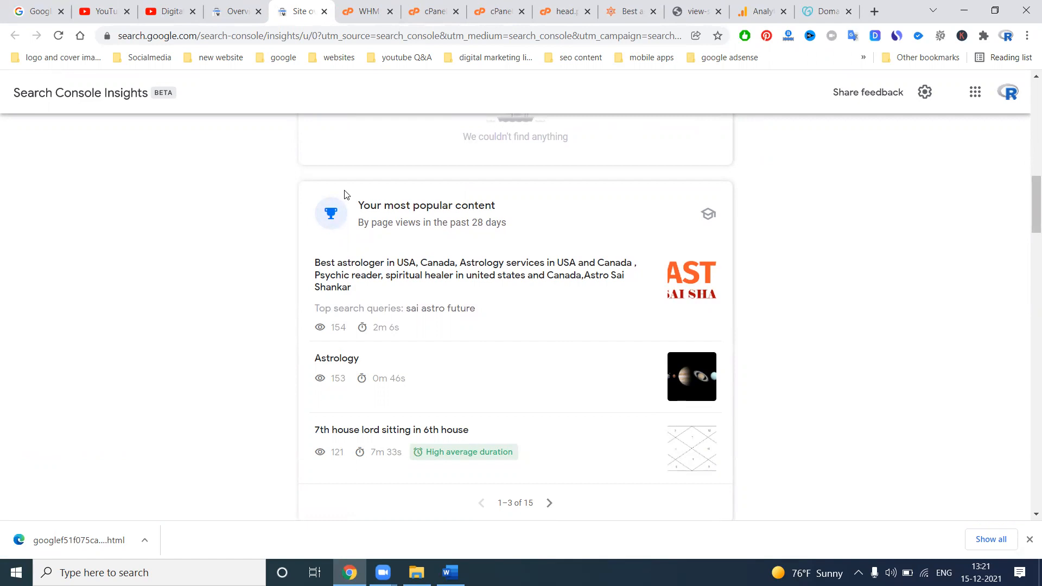
Switch to the videos page of the digital marketing course channel on YouTube
left_click(163, 12)
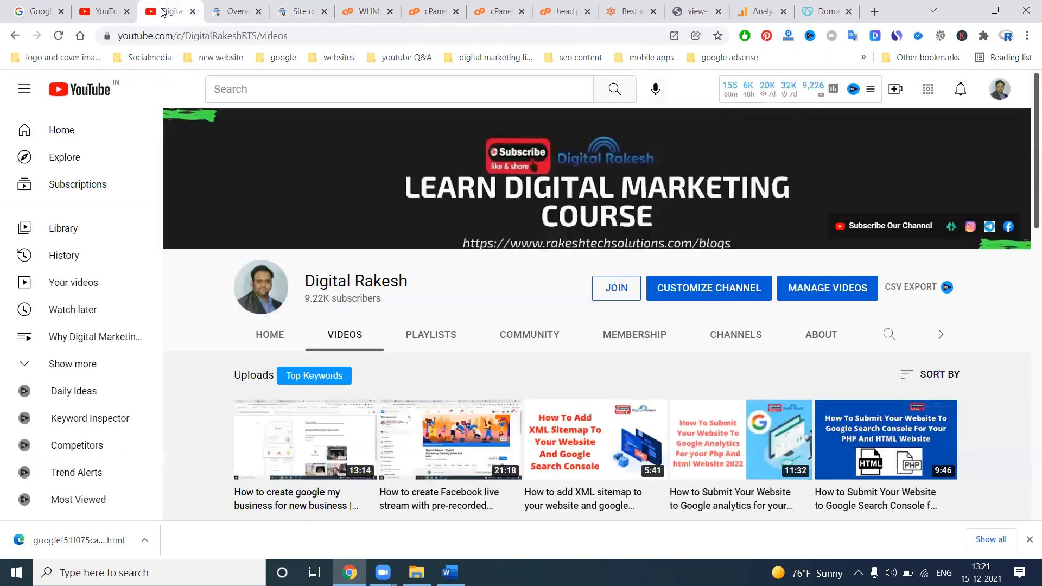